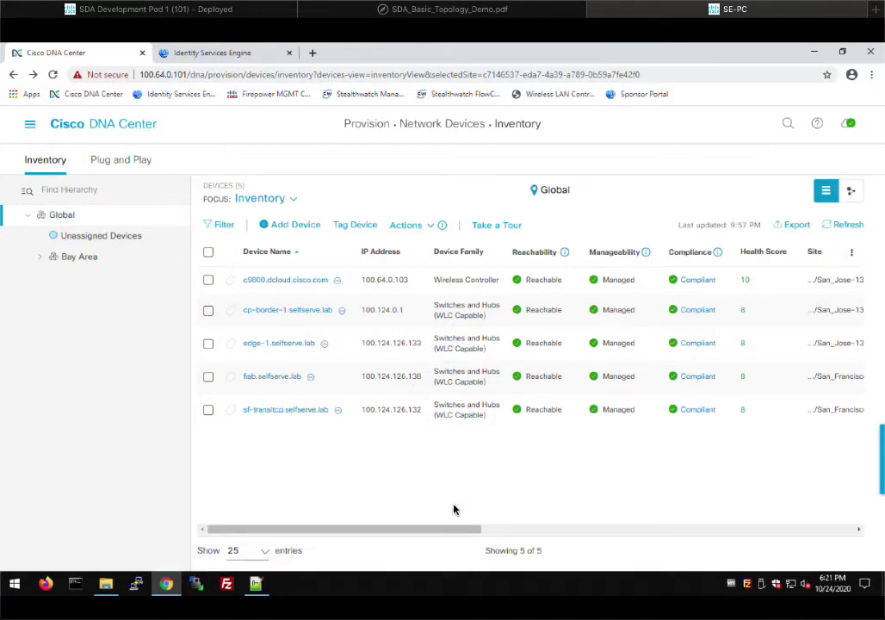
# Review the site, MAC address, device role and image version columns of the device inventory.
pyautogui.moveTo(442, 531); pyautogui.dragTo(587, 519)
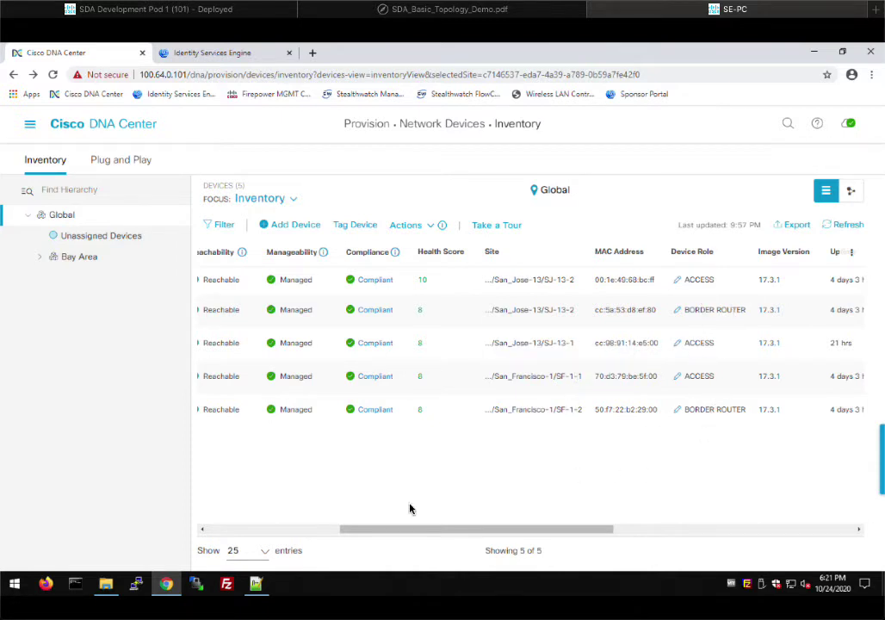
pyautogui.hscroll(-1, 250, 531)
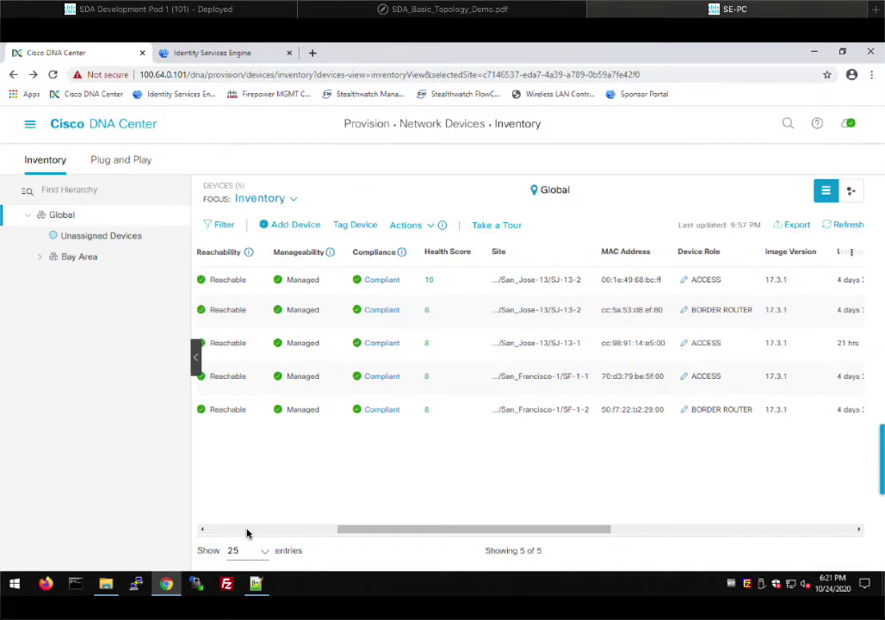
pyautogui.click(243, 530)
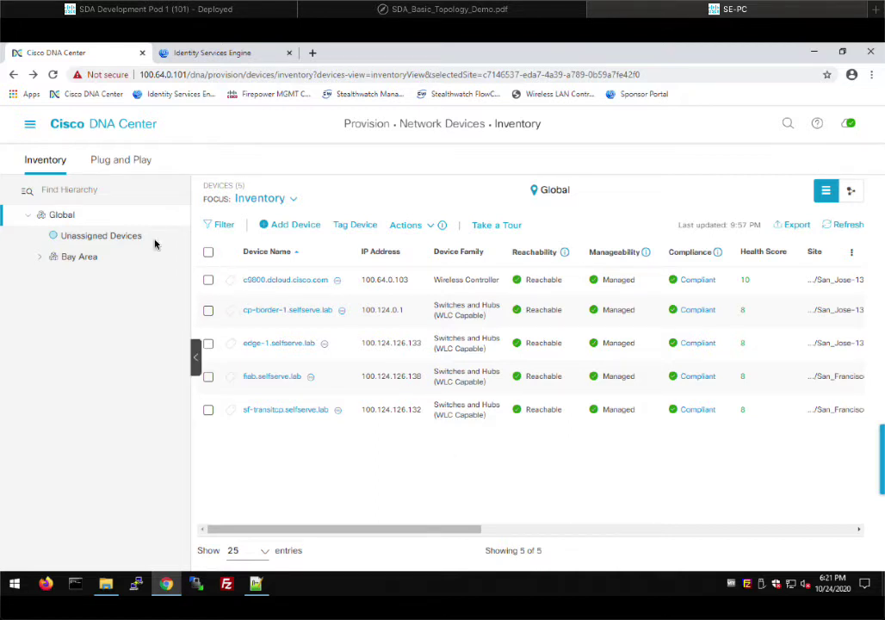
# Go to the global wireless network settings under Design and review the enterprise, guest and interface sections.
pyautogui.click(30, 126)
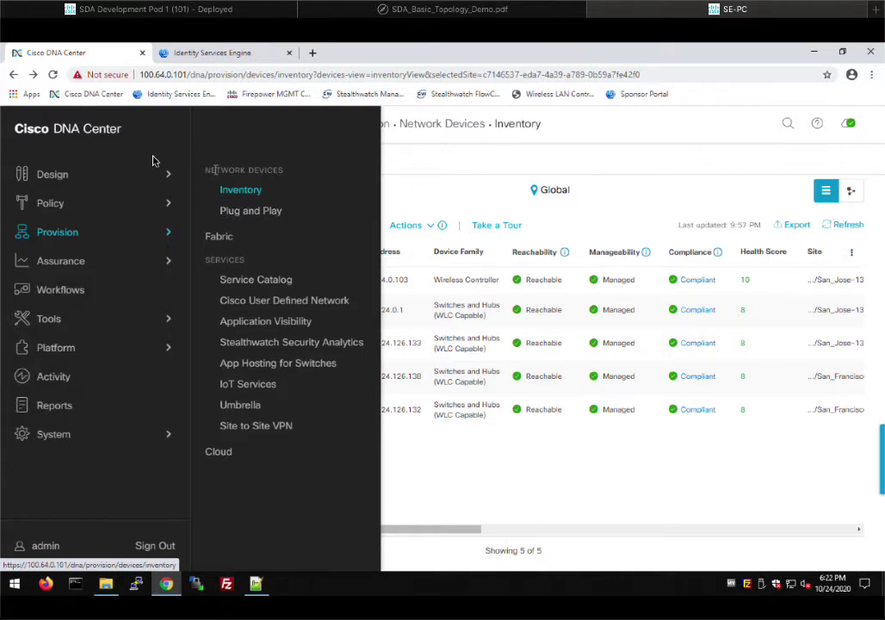
pyautogui.click(49, 176)
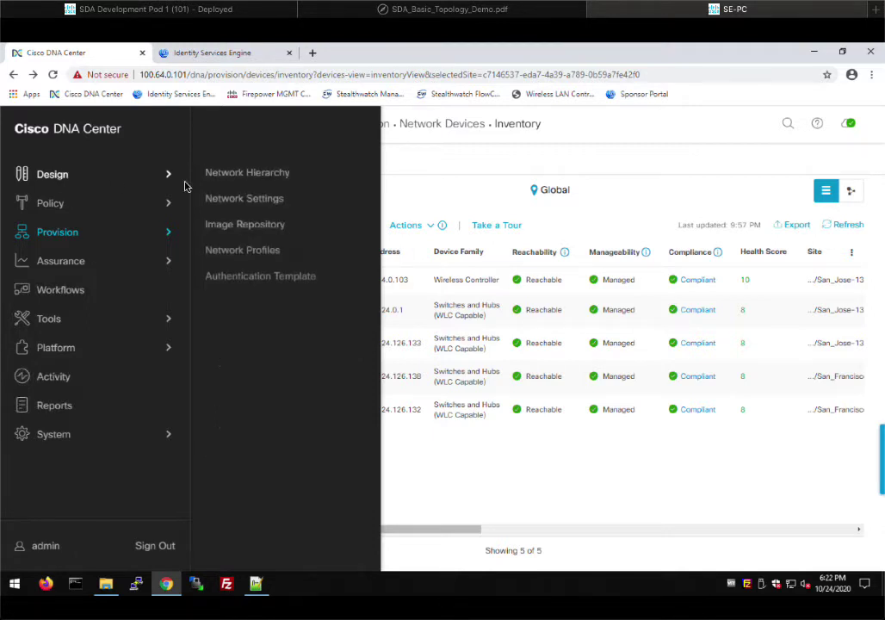
pyautogui.click(255, 199)
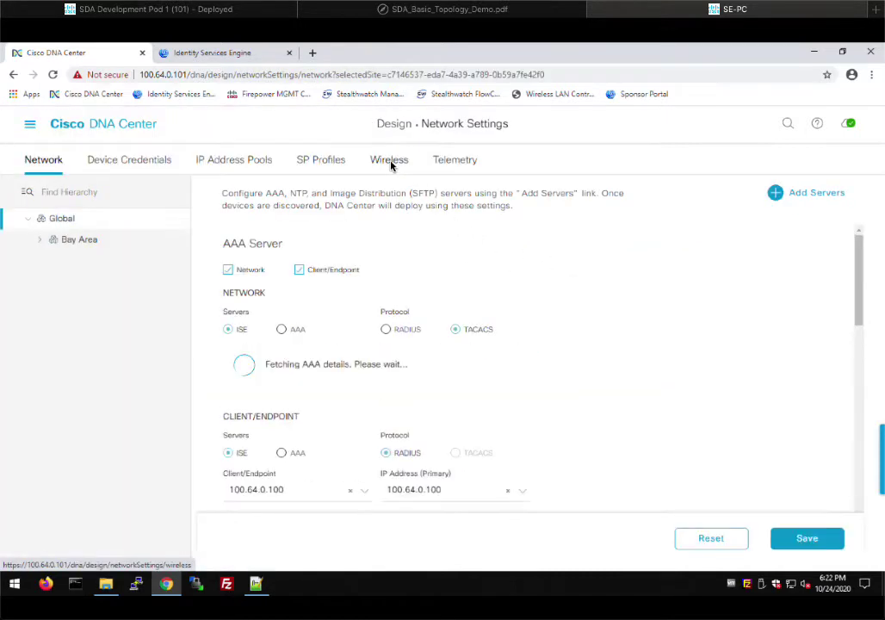
pyautogui.click(391, 164)
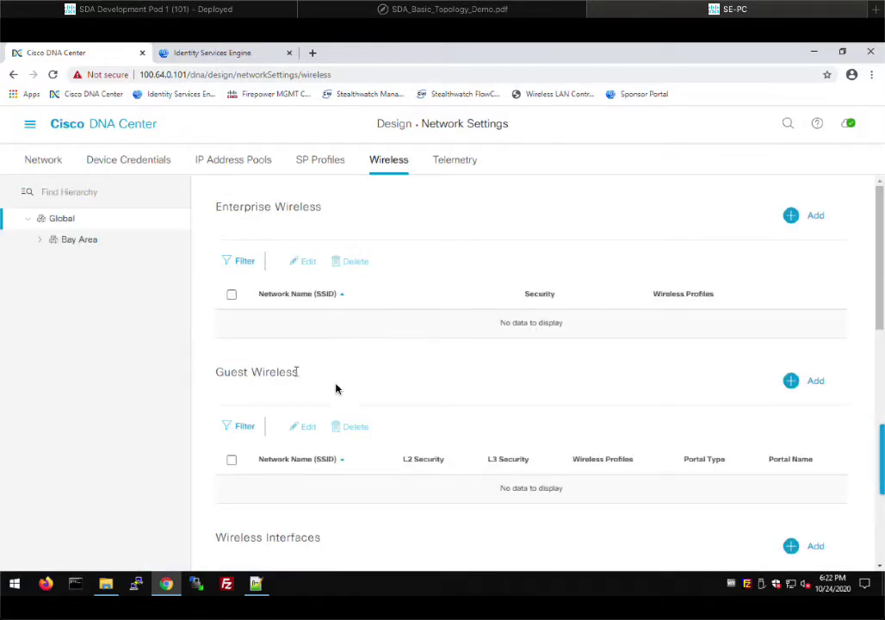
pyautogui.scroll(-1, 352, 499)
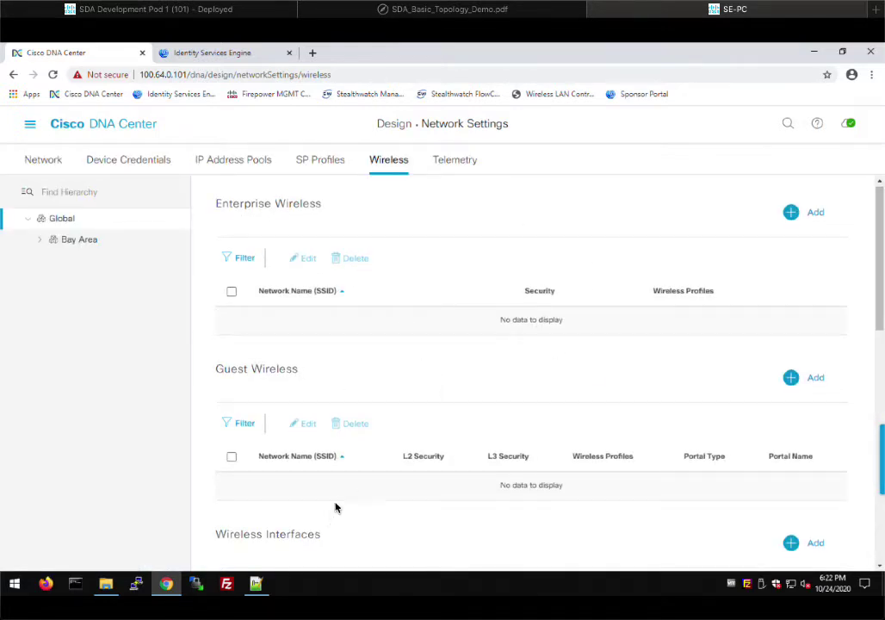
pyautogui.scroll(-3, 378, 499)
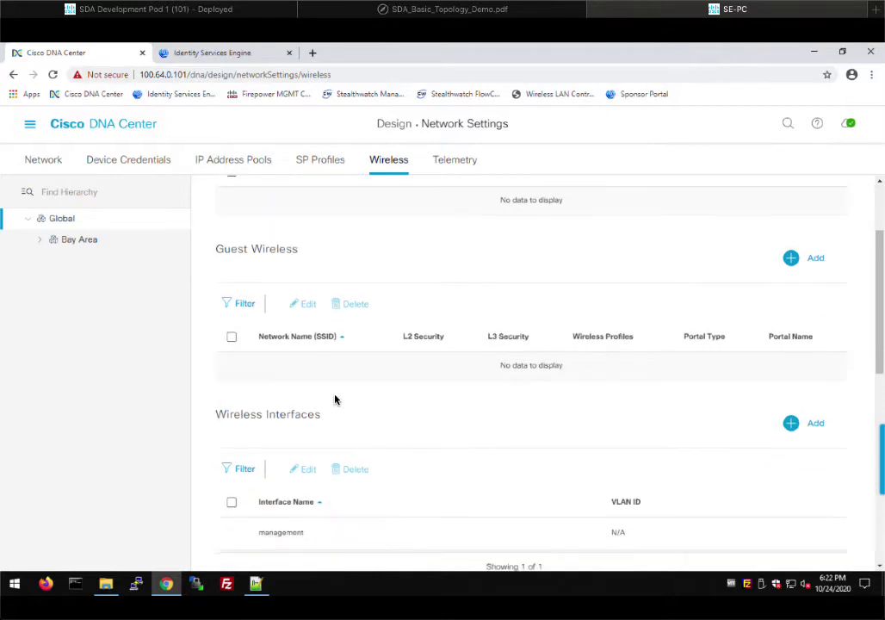
pyautogui.scroll(-2, 413, 409)
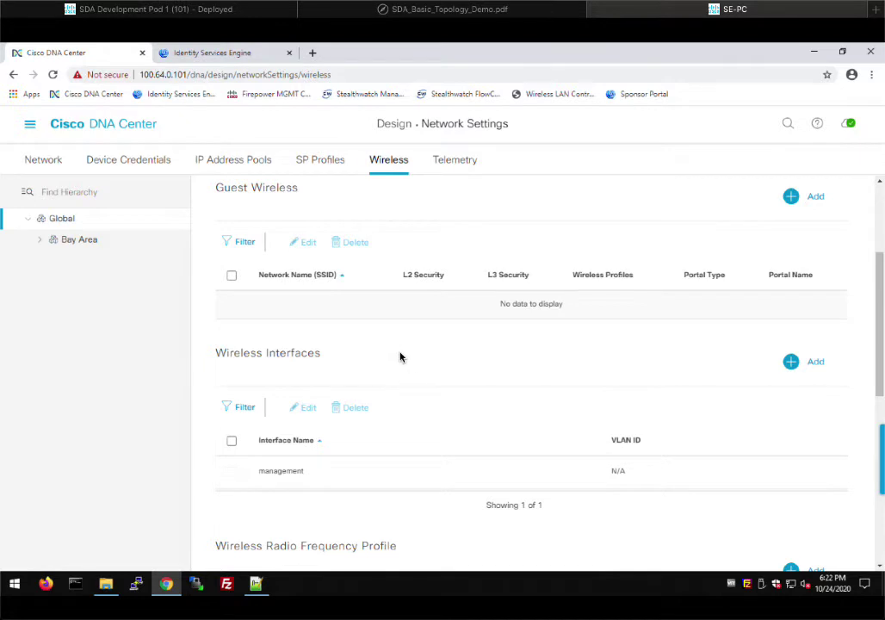
pyautogui.scroll(3, 410, 361)
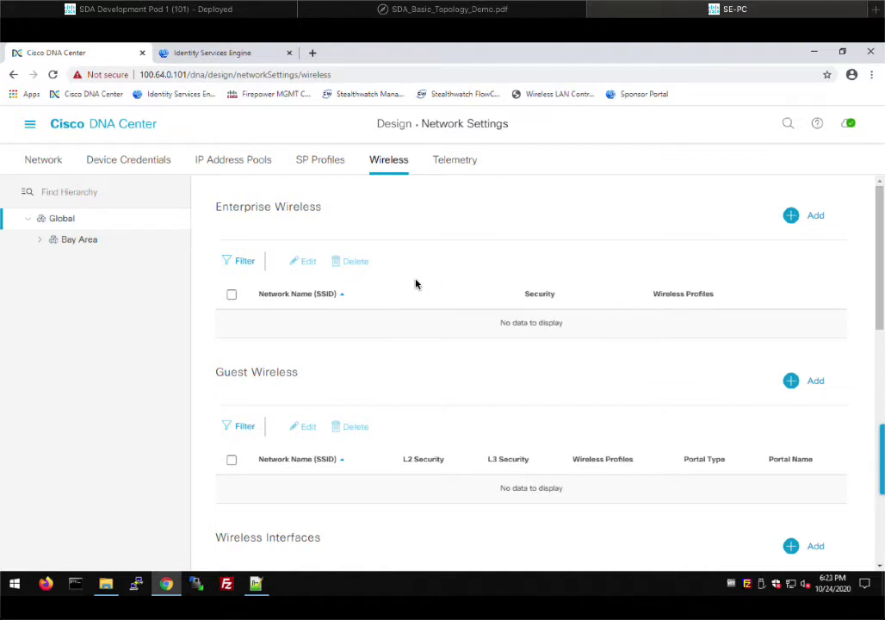
# Start a new enterprise wireless network with the SSID dev_campus and enable Fast Lane.
pyautogui.click(819, 215)
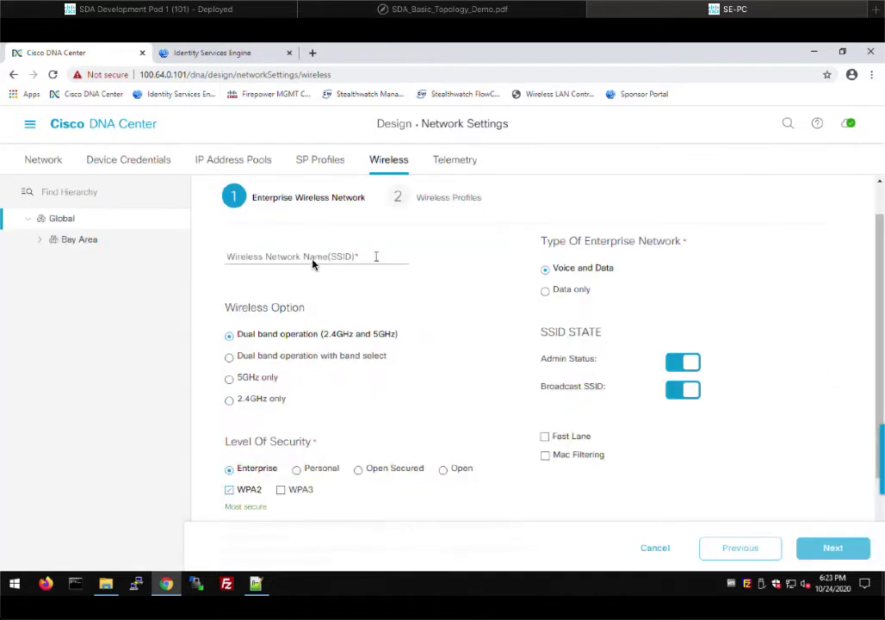
pyautogui.click(288, 255)
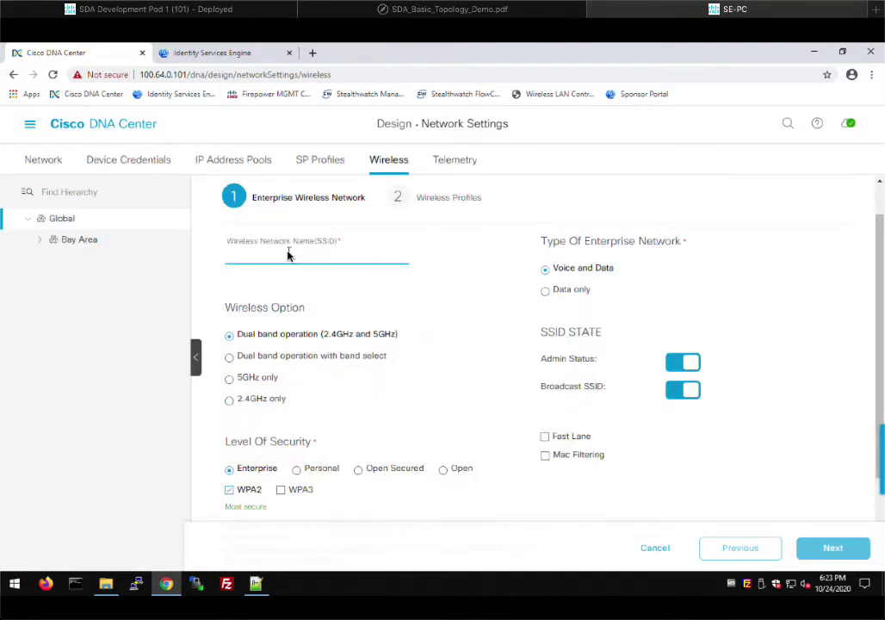
pyautogui.write('dev')
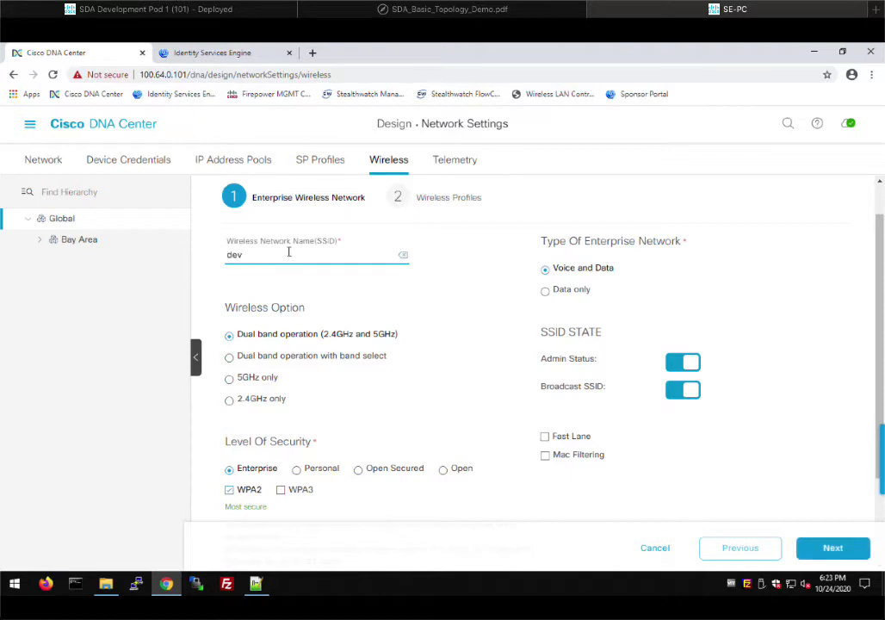
pyautogui.write('_campus')
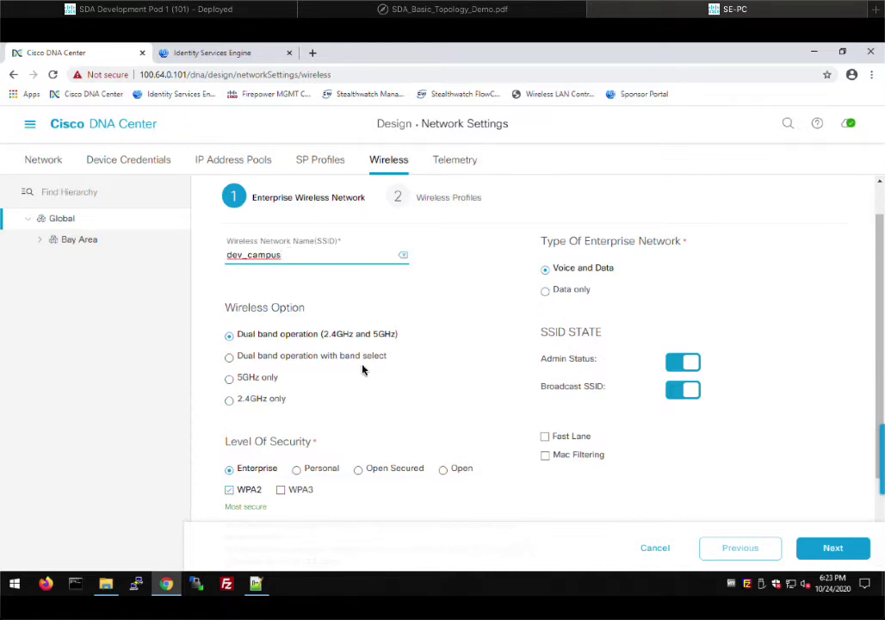
pyautogui.click(544, 437)
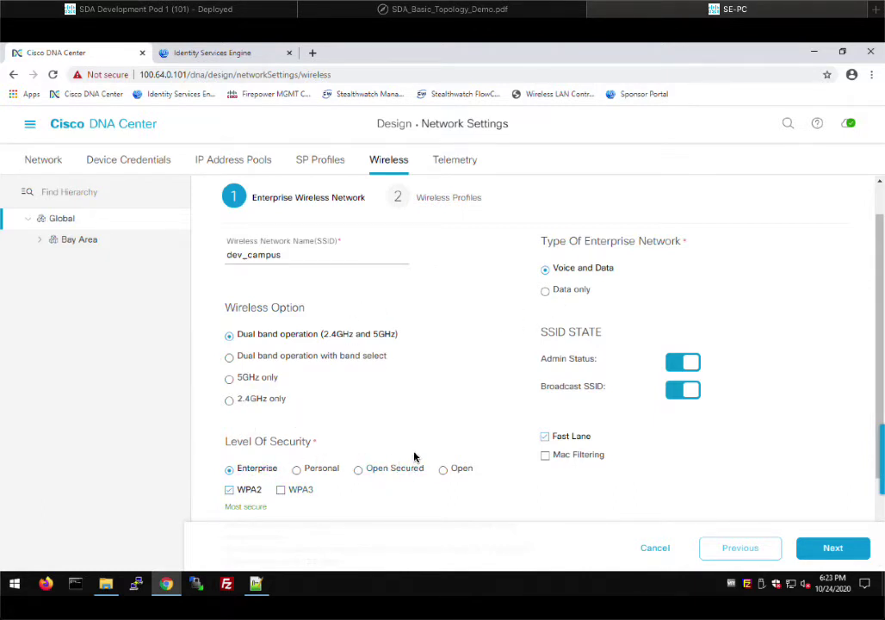
# Review the enterprise network's security and advanced settings, keep them, and proceed to the wireless profile stage.
pyautogui.scroll(-3, 481, 451)
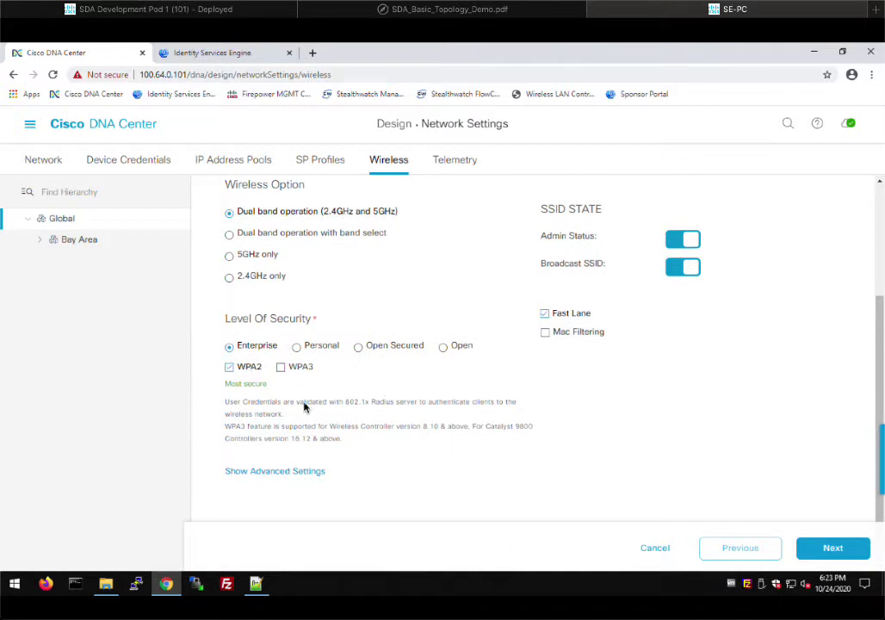
pyautogui.click(281, 472)
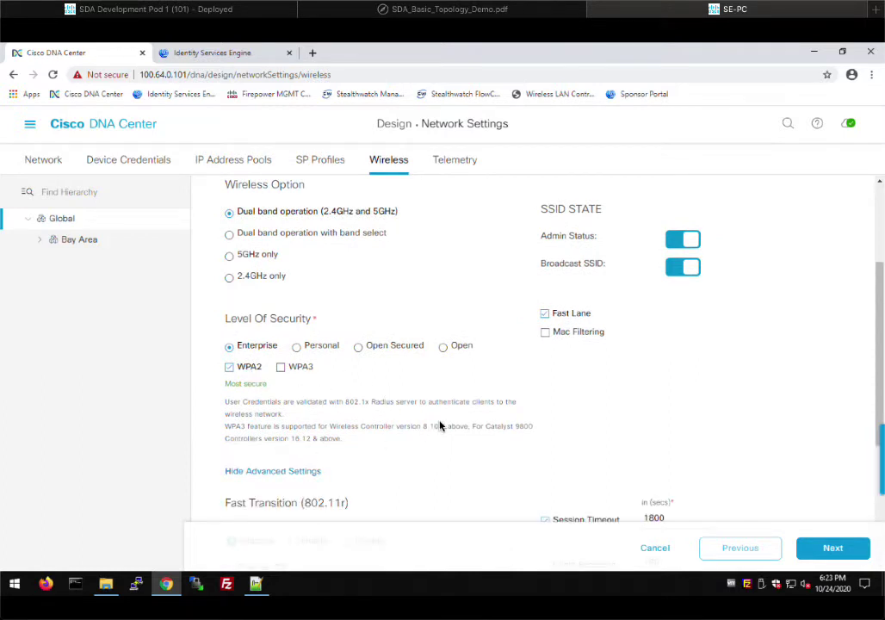
pyautogui.scroll(-6, 395, 428)
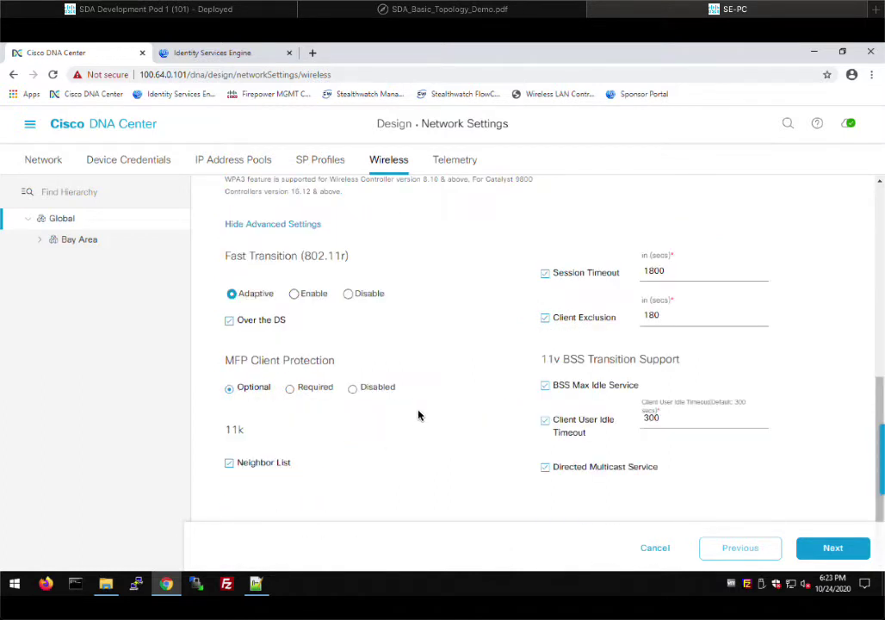
pyautogui.scroll(10, 452, 413)
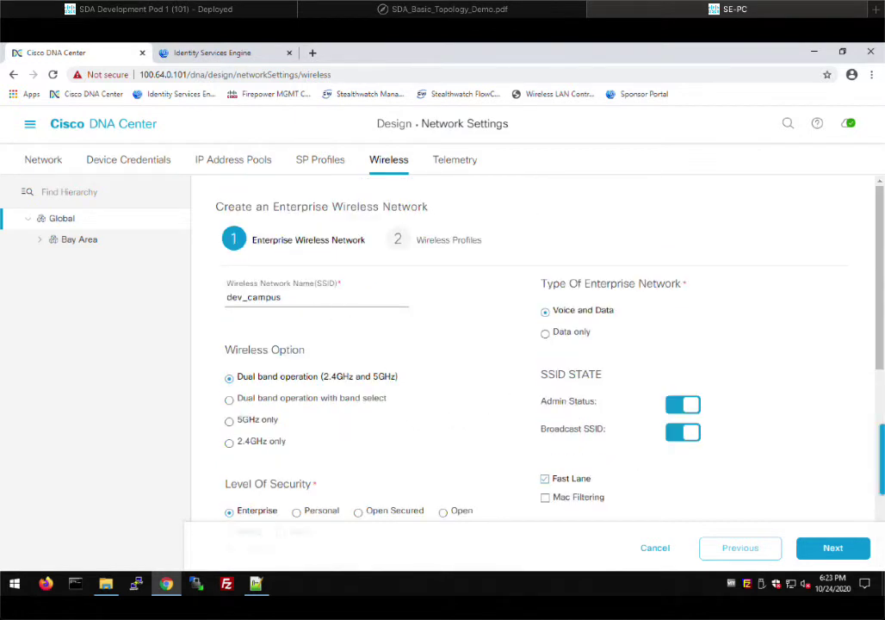
pyautogui.click(822, 555)
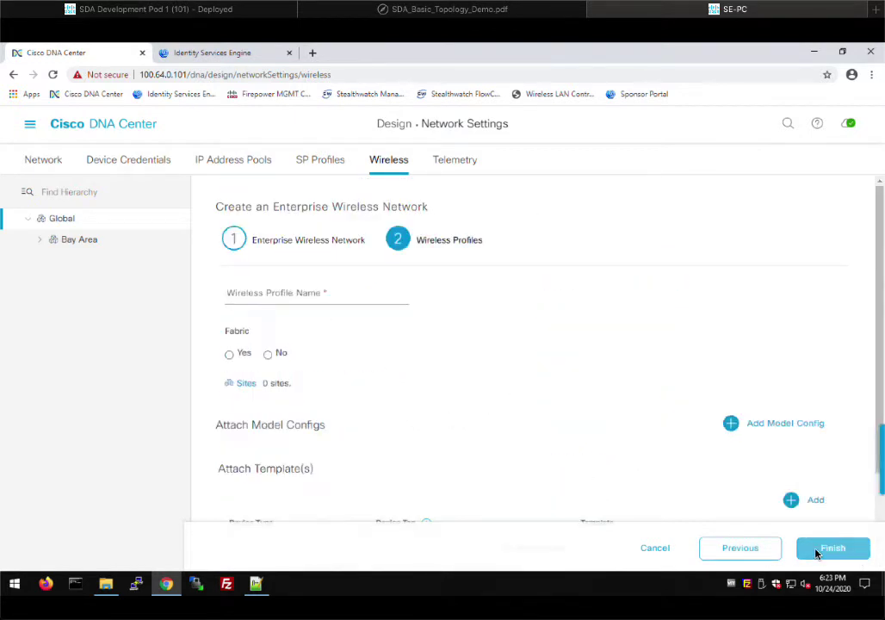
# Name the wireless profile Bay Area SSIDs and set it as a fabric profile.
pyautogui.click(305, 296)
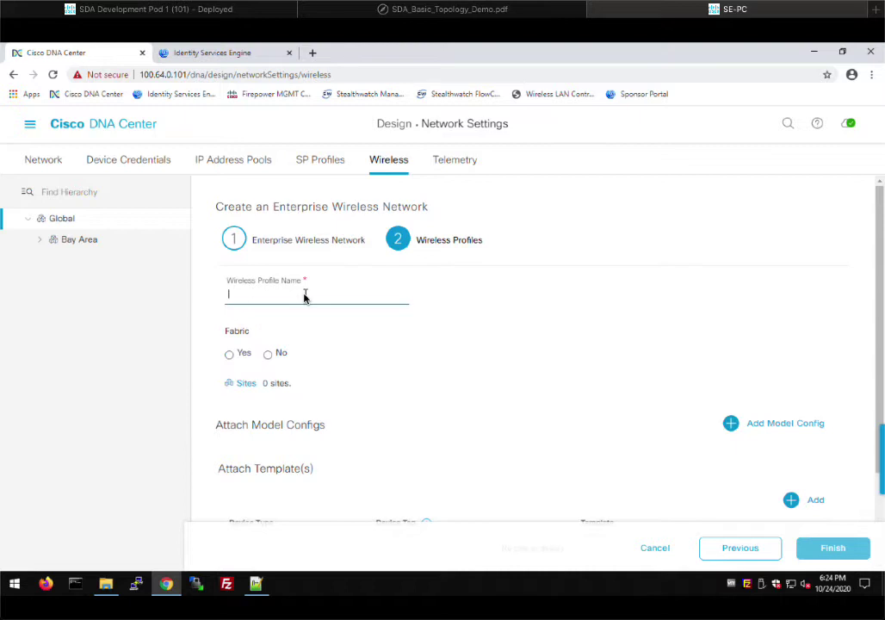
pyautogui.write('Bay')
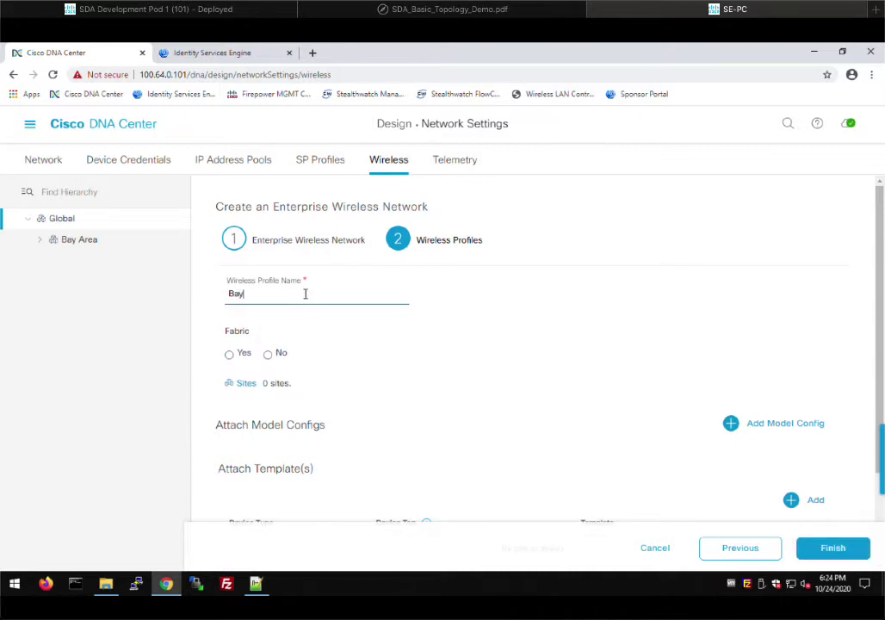
pyautogui.write(' Area SSIDs')
pyautogui.click(229, 355)
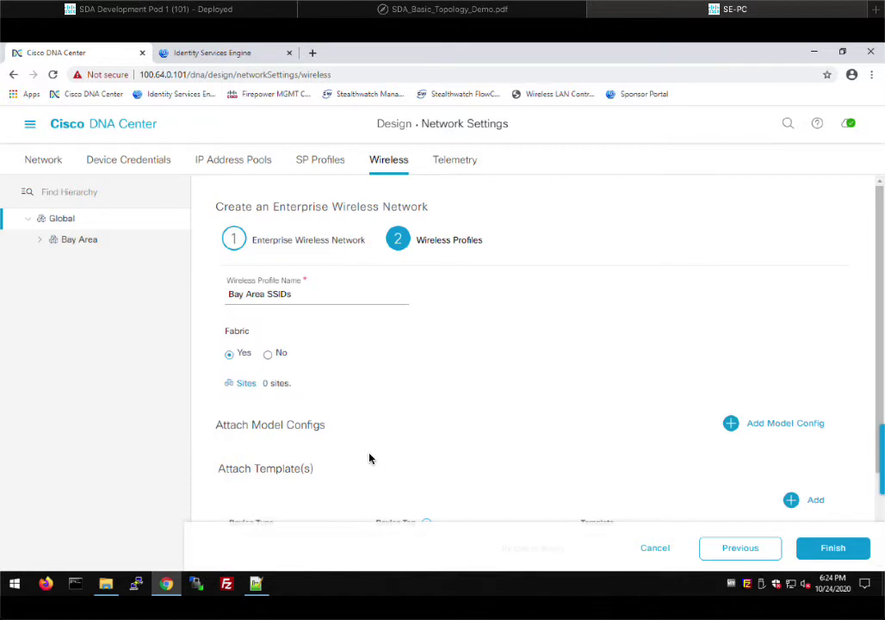
# Assign the Bay Area site to the wireless profile and finish creating the enterprise network.
pyautogui.click(246, 384)
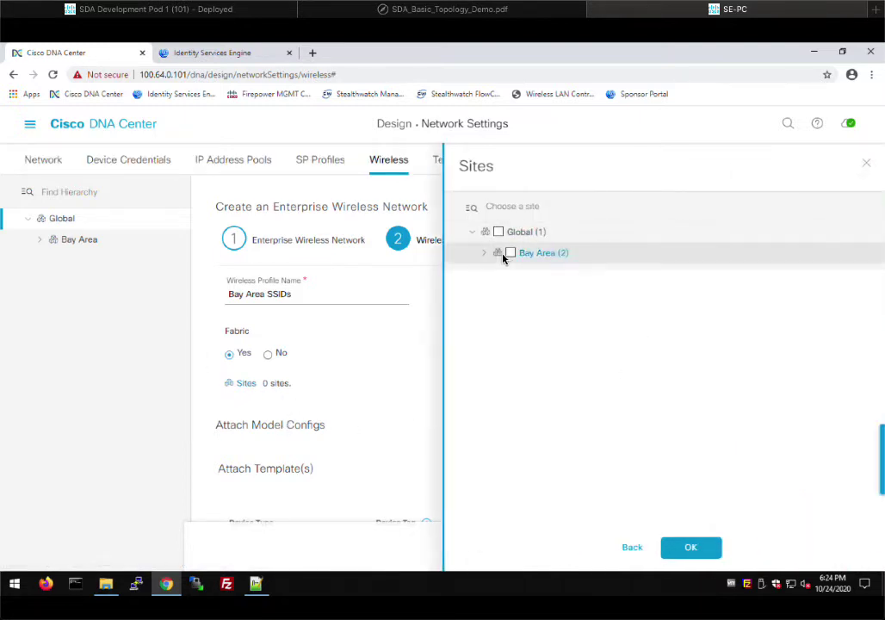
pyautogui.click(510, 254)
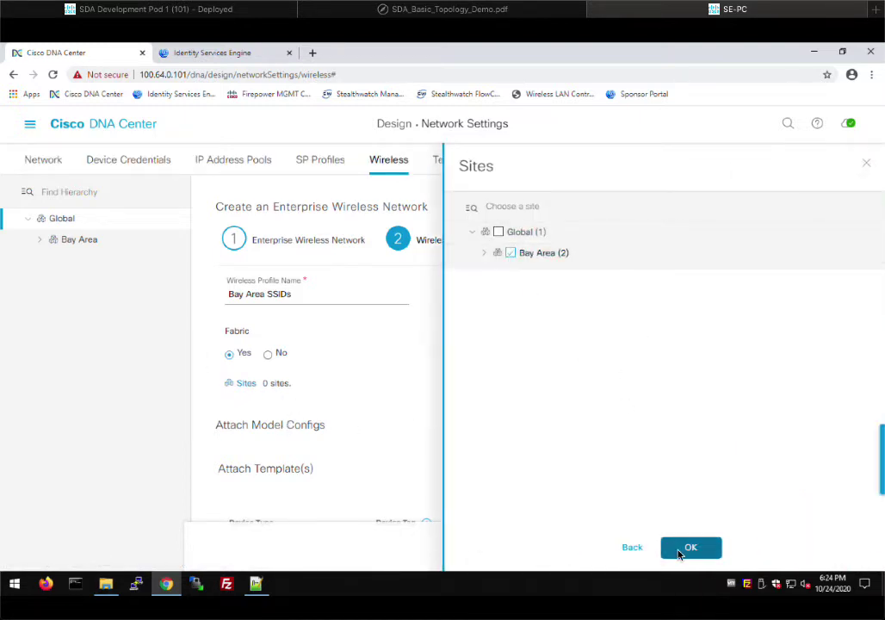
pyautogui.click(688, 547)
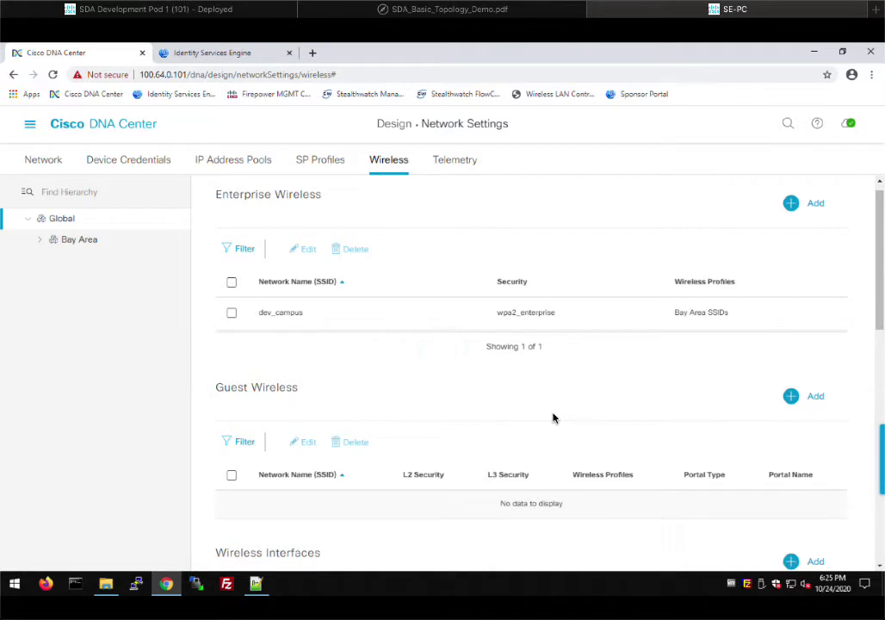
# Start a new guest wireless network with the SSID dev_guest.
pyautogui.scroll(-1, 534, 482)
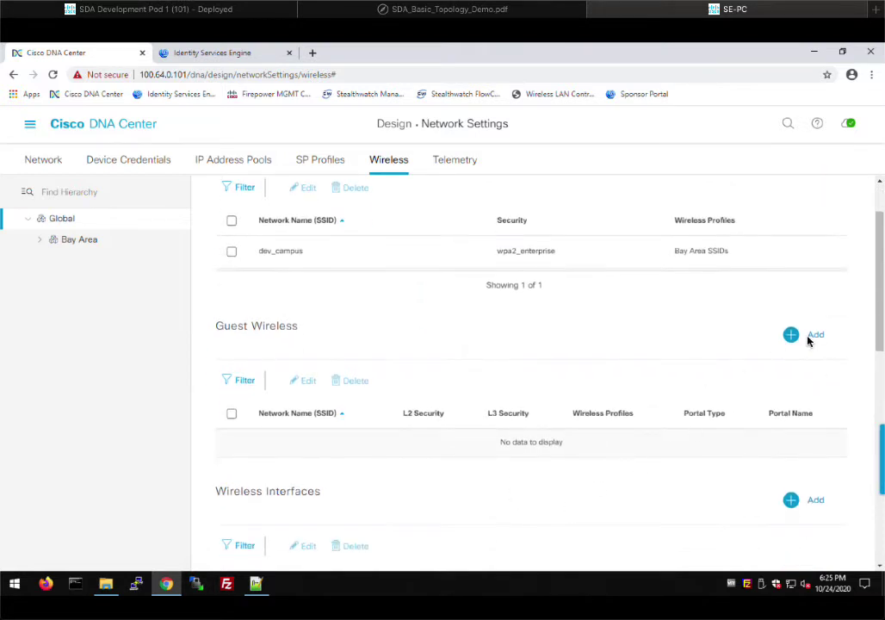
pyautogui.click(809, 337)
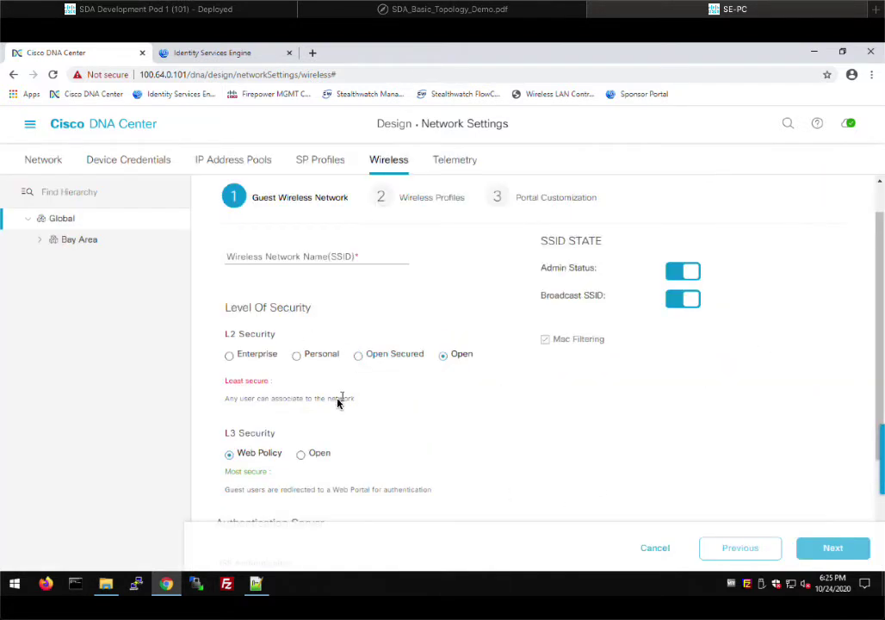
pyautogui.click(275, 257)
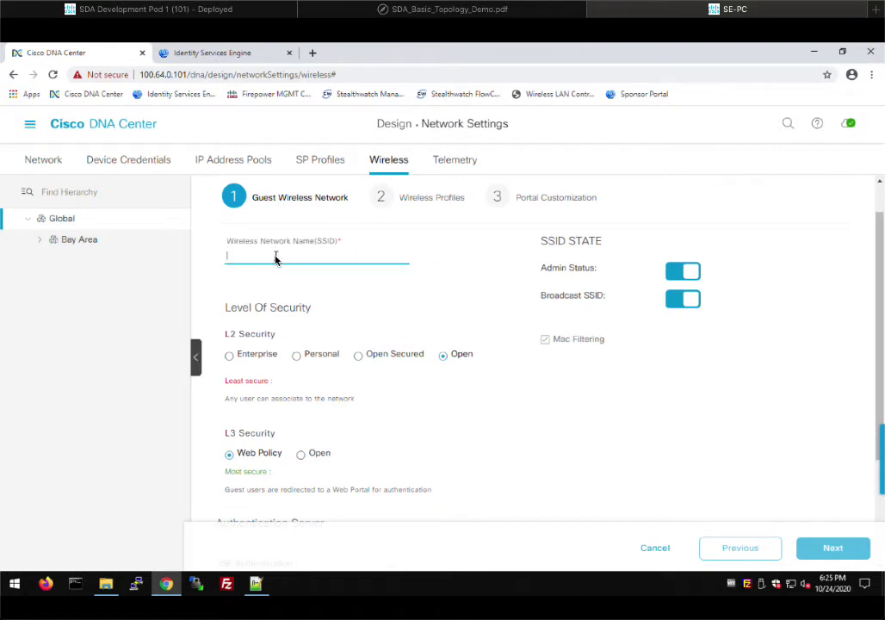
pyautogui.write('dev_')
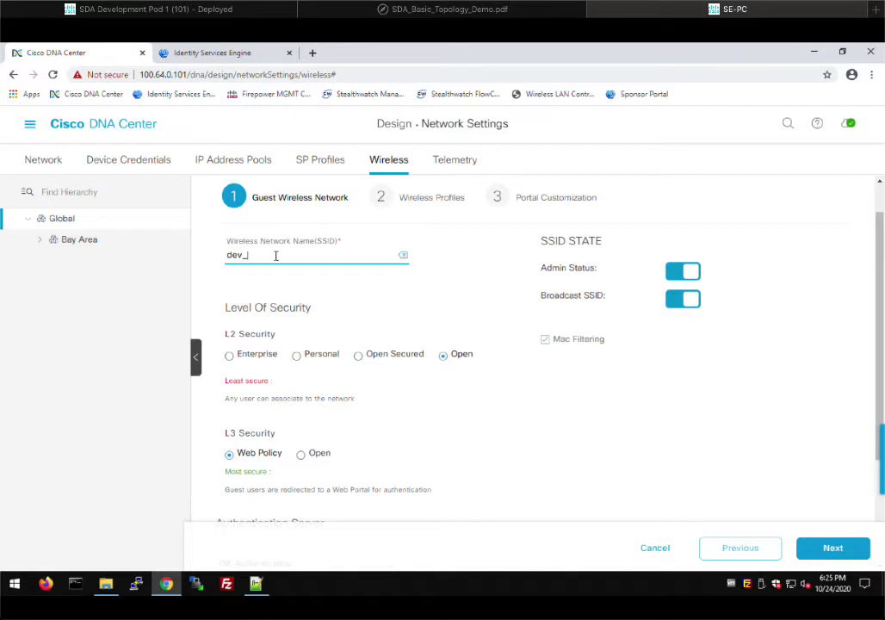
pyautogui.write('guest')
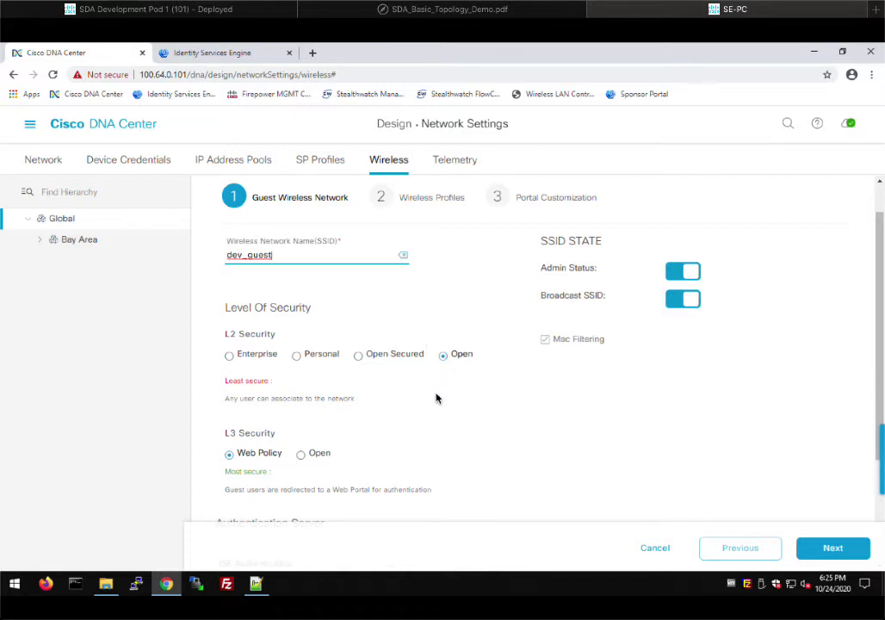
# Keep ISE Authentication for the guest network, set its portal type to HotSpot, and proceed to the wireless profile stage.
pyautogui.scroll(-1, 350, 406)
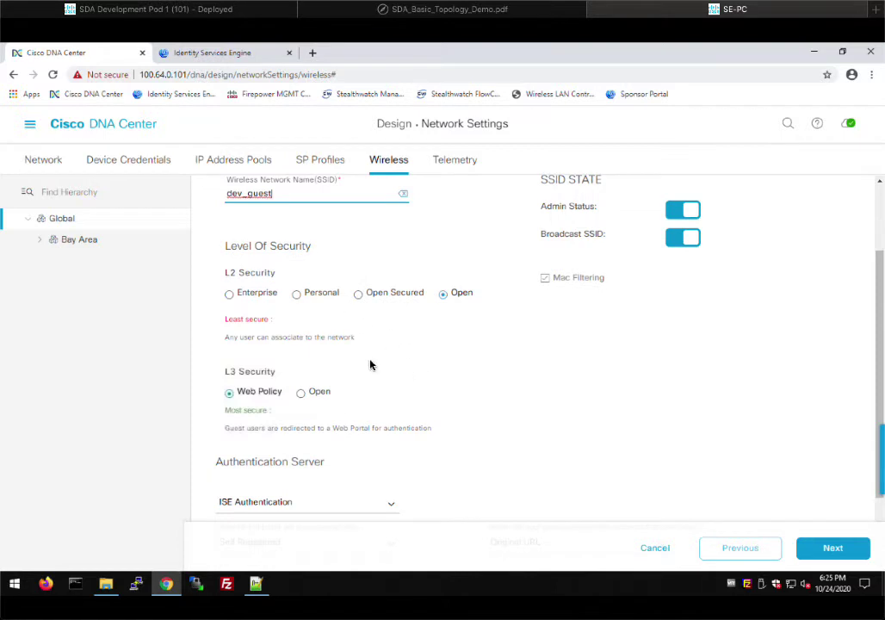
pyautogui.scroll(-1, 456, 413)
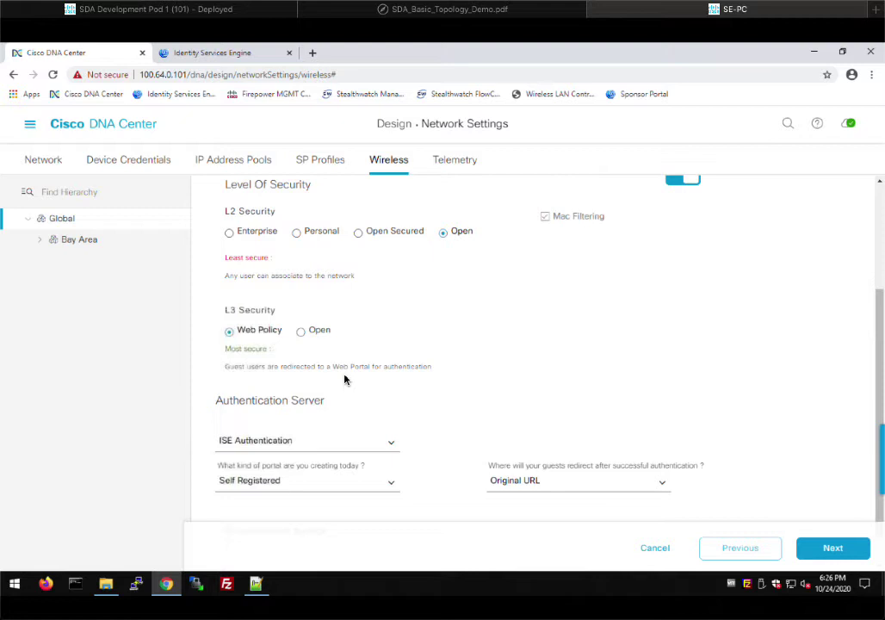
pyautogui.click(392, 443)
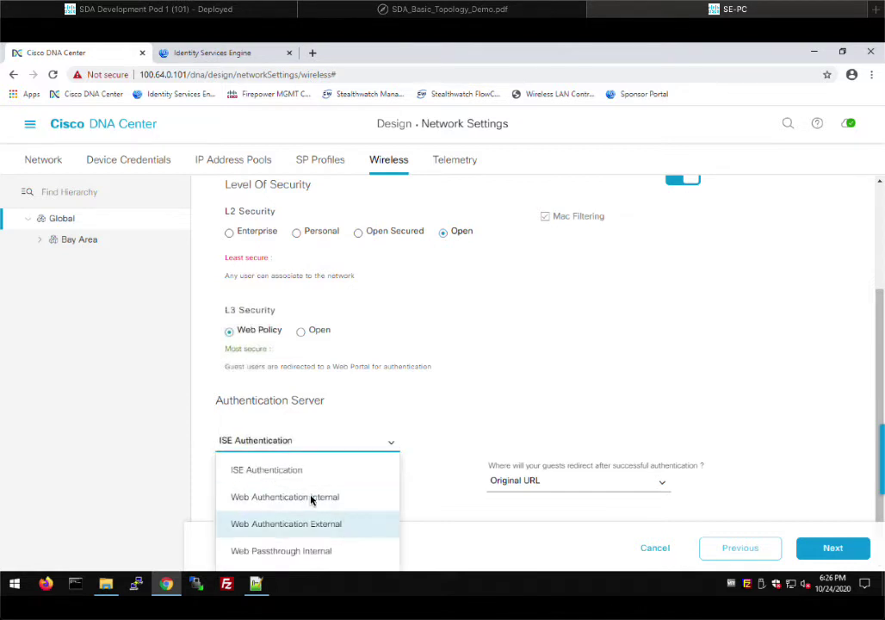
pyautogui.click(457, 414)
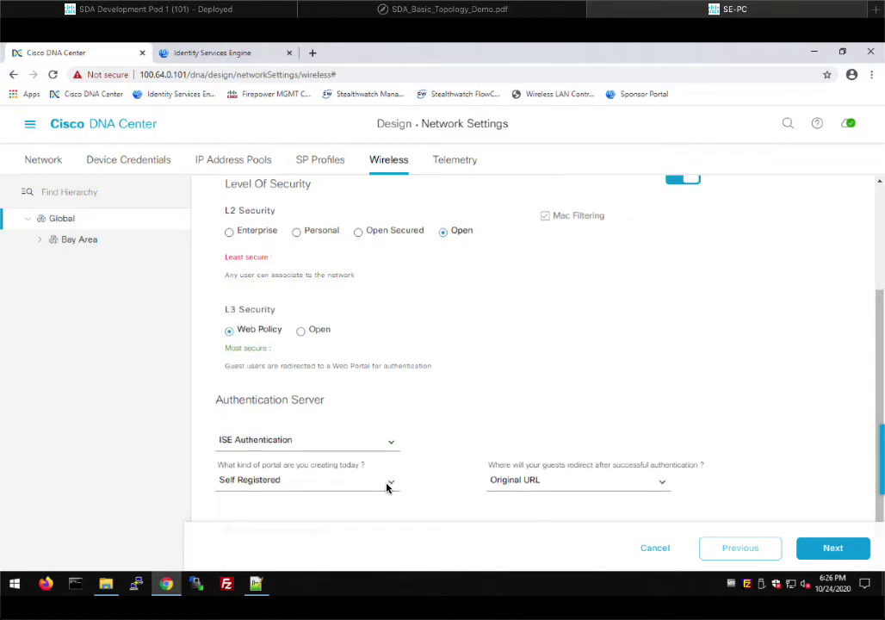
pyautogui.scroll(-1, 413, 469)
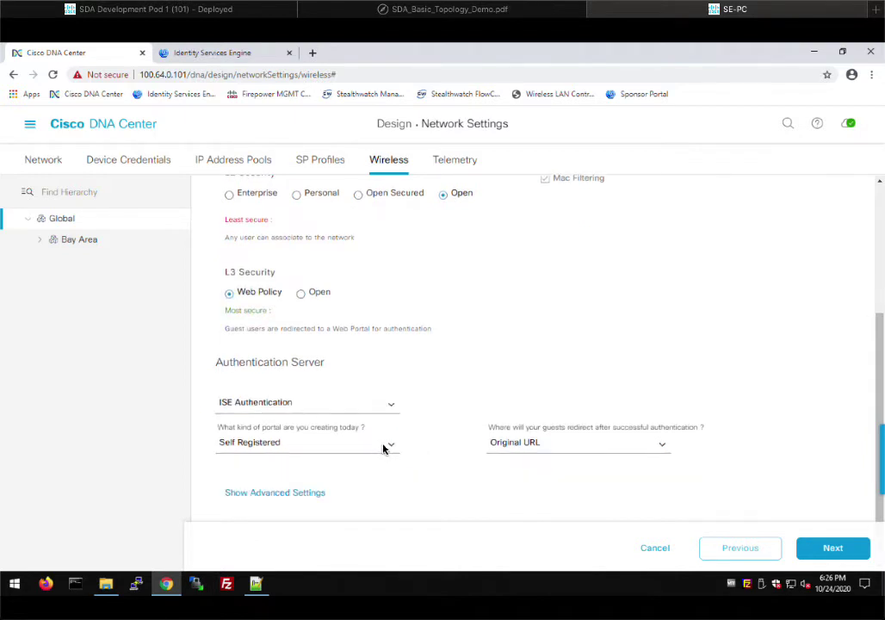
pyautogui.click(389, 447)
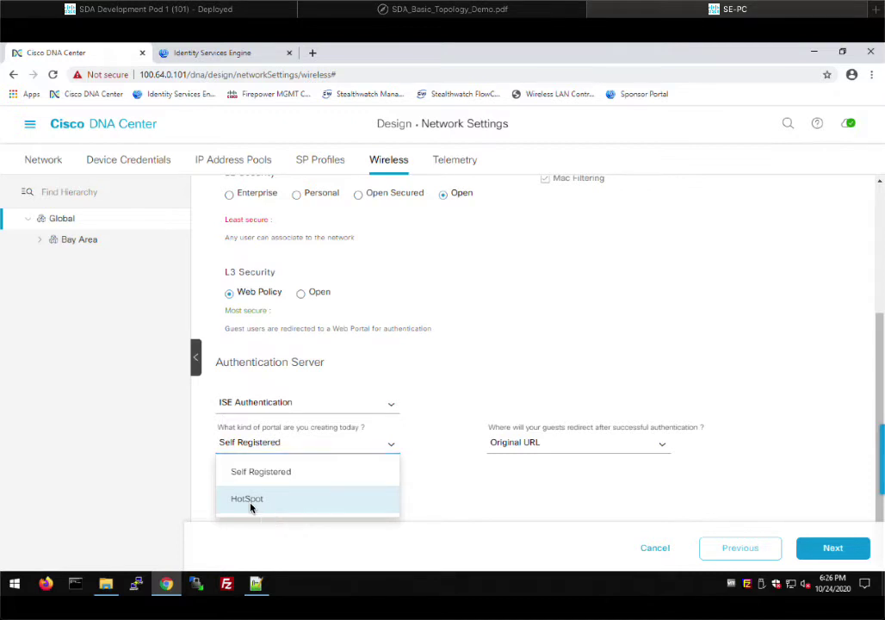
pyautogui.click(251, 506)
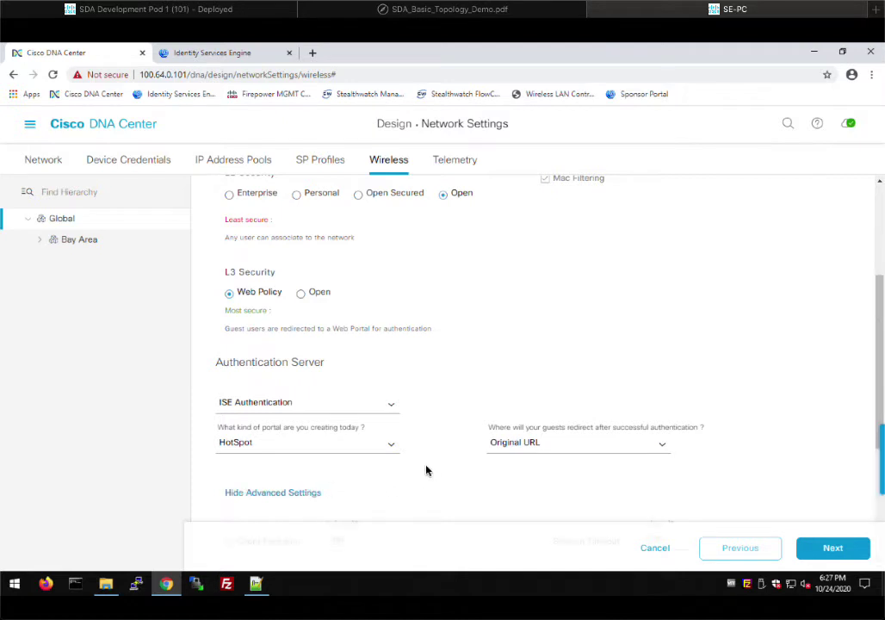
pyautogui.click(275, 492)
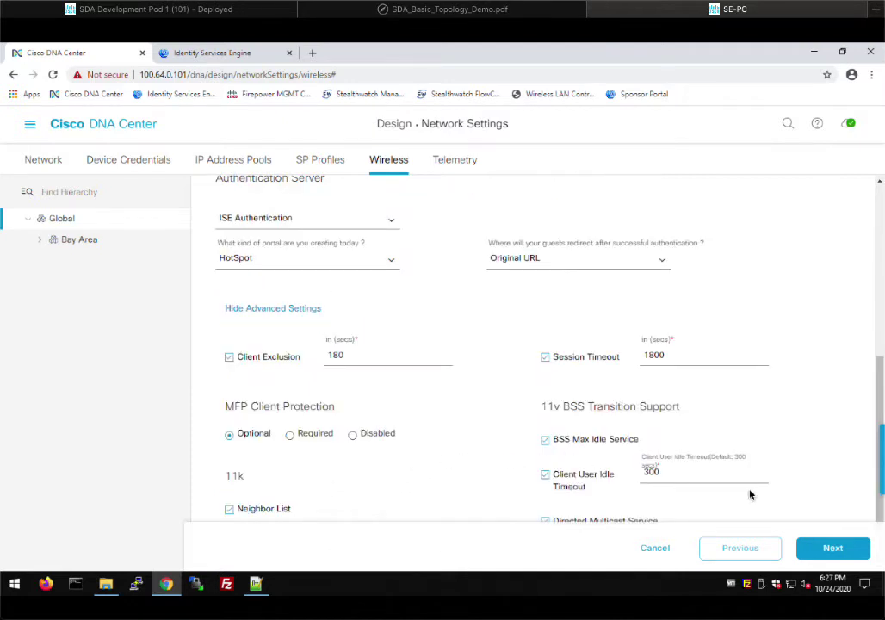
pyautogui.click(828, 549)
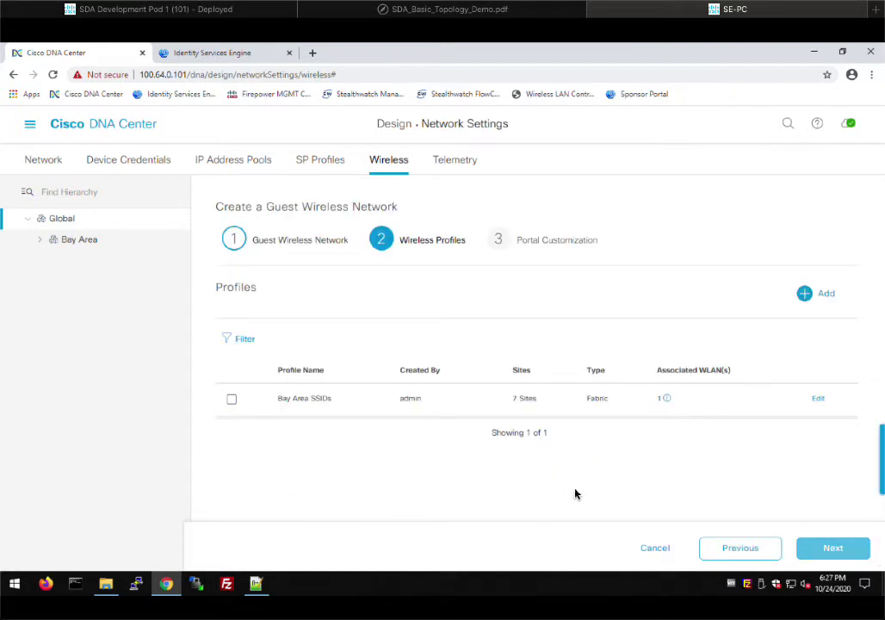
# Attach the Bay Area SSIDs profile to the guest network as a fabric profile and proceed to portal customization.
pyautogui.click(231, 400)
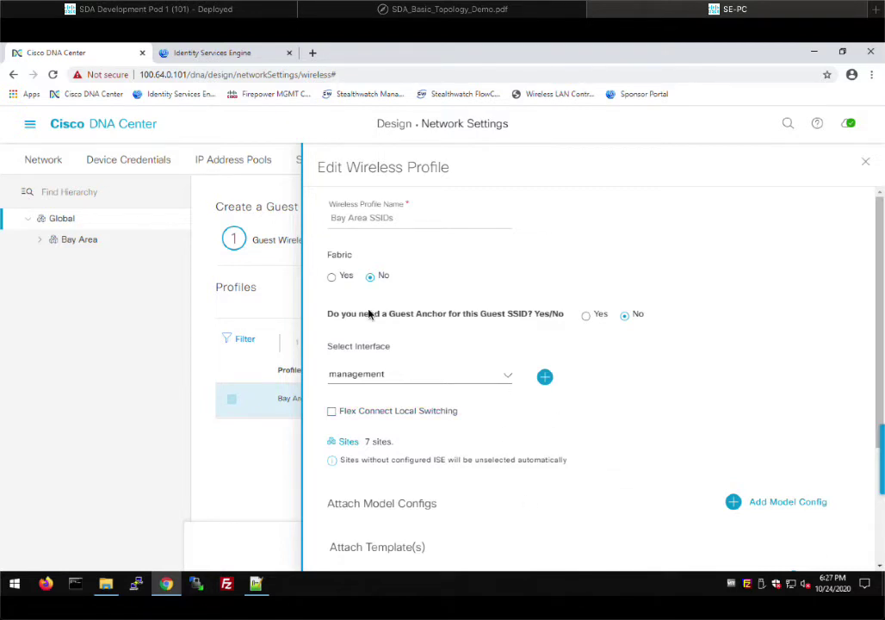
pyautogui.click(331, 276)
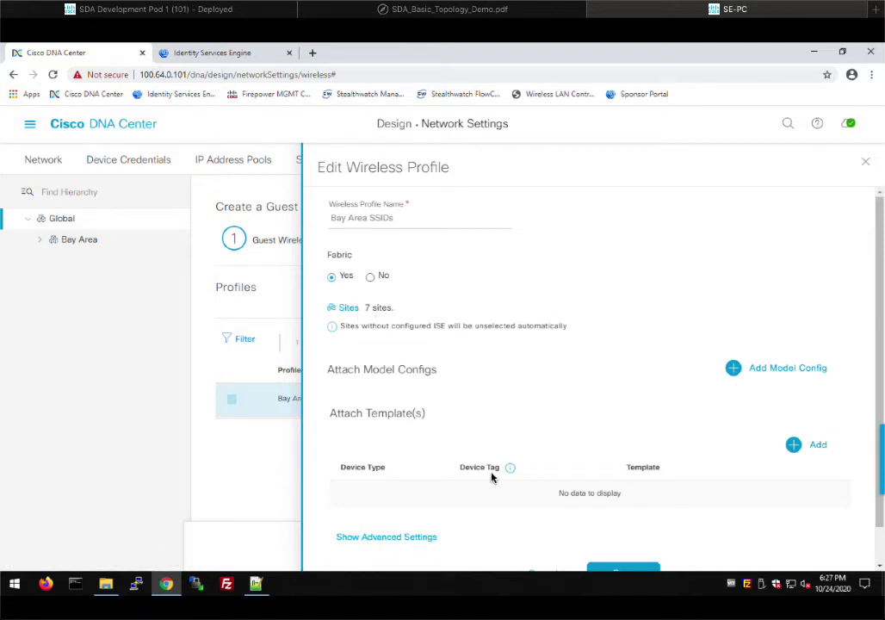
pyautogui.scroll(-1, 633, 519)
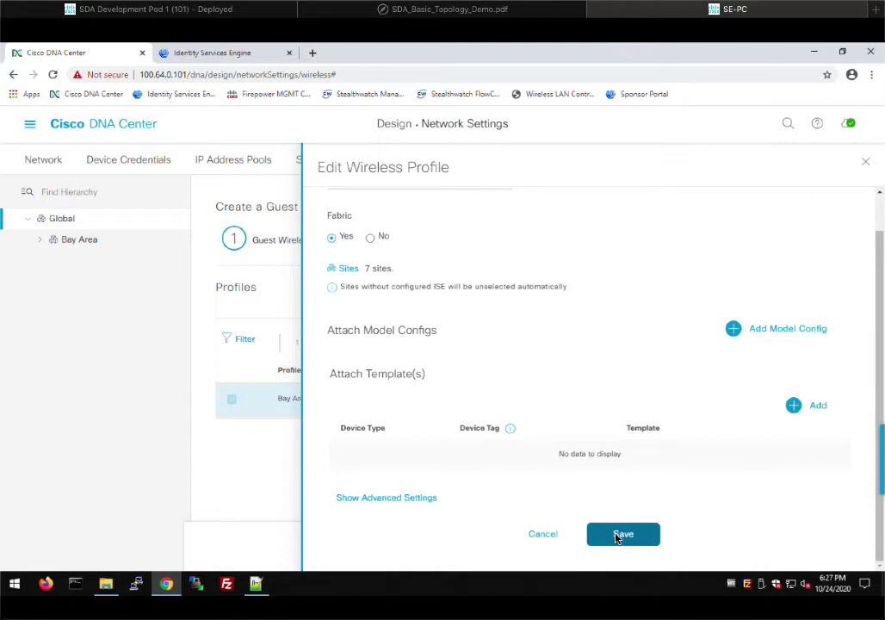
pyautogui.click(616, 536)
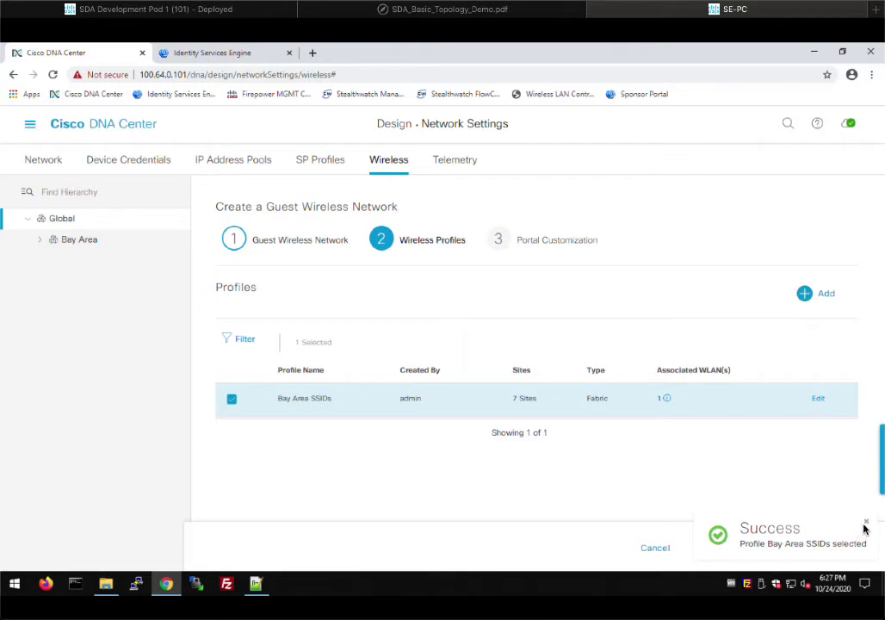
pyautogui.click(865, 522)
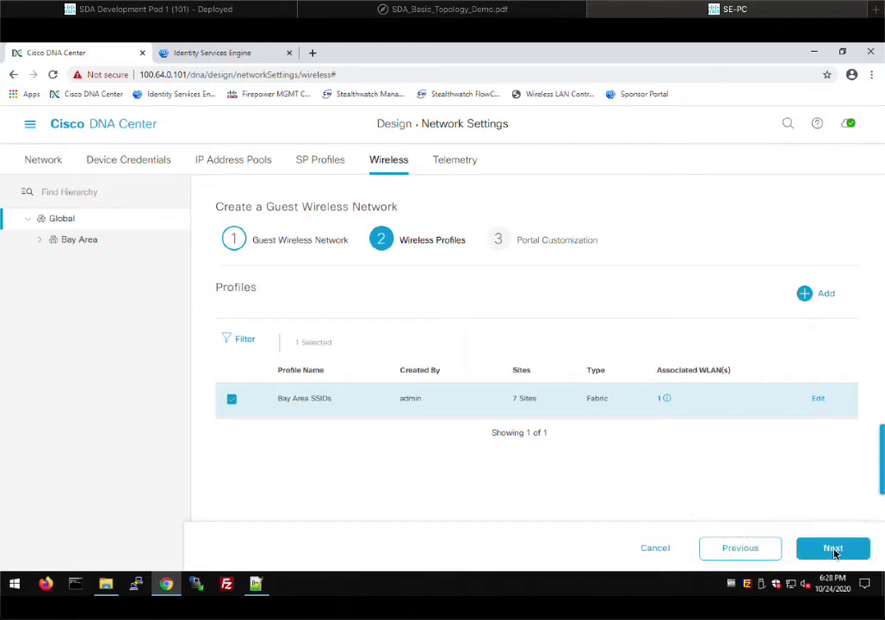
pyautogui.click(833, 549)
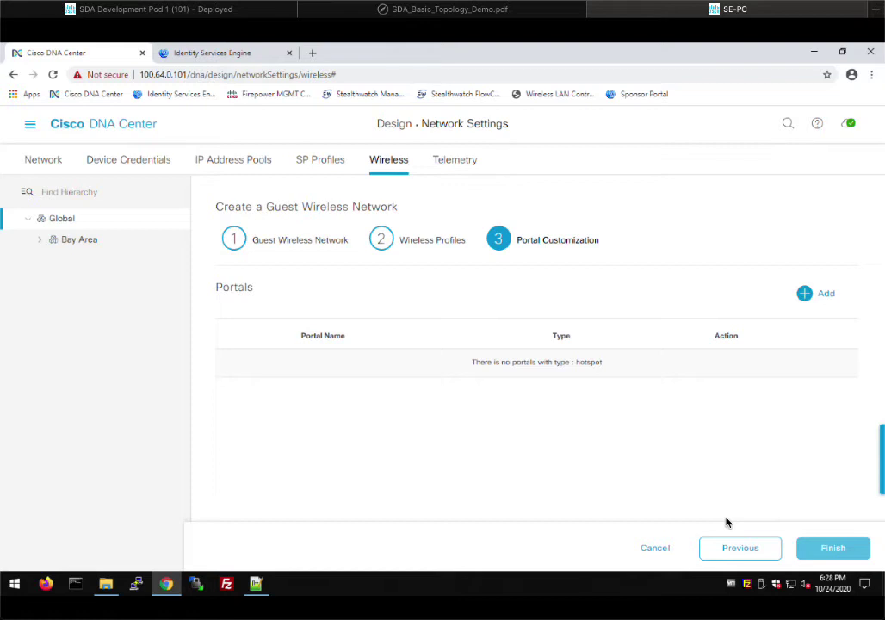
# Create a guest portal named sda_portal_guest with the default page design and finish creating the guest wireless network.
pyautogui.click(813, 299)
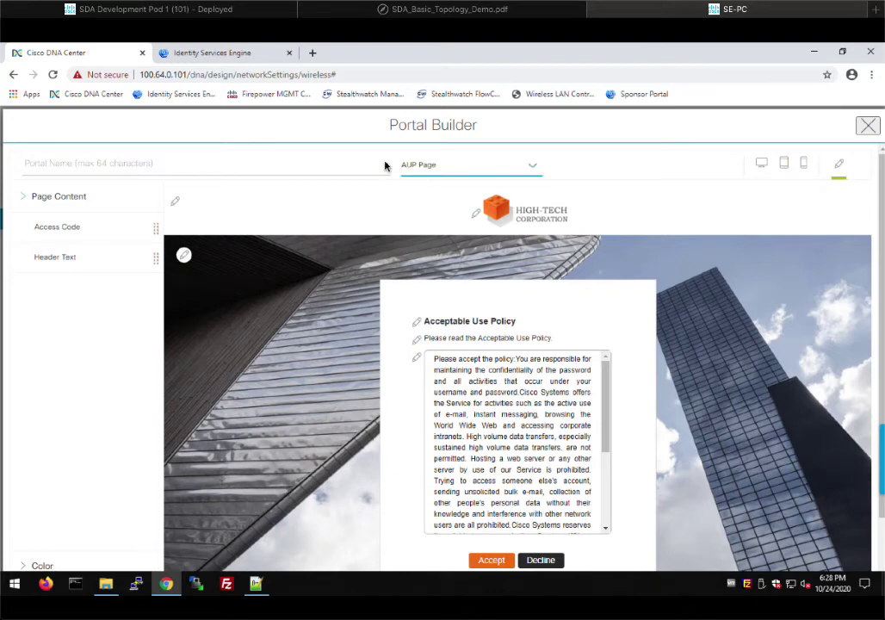
pyautogui.click(175, 170)
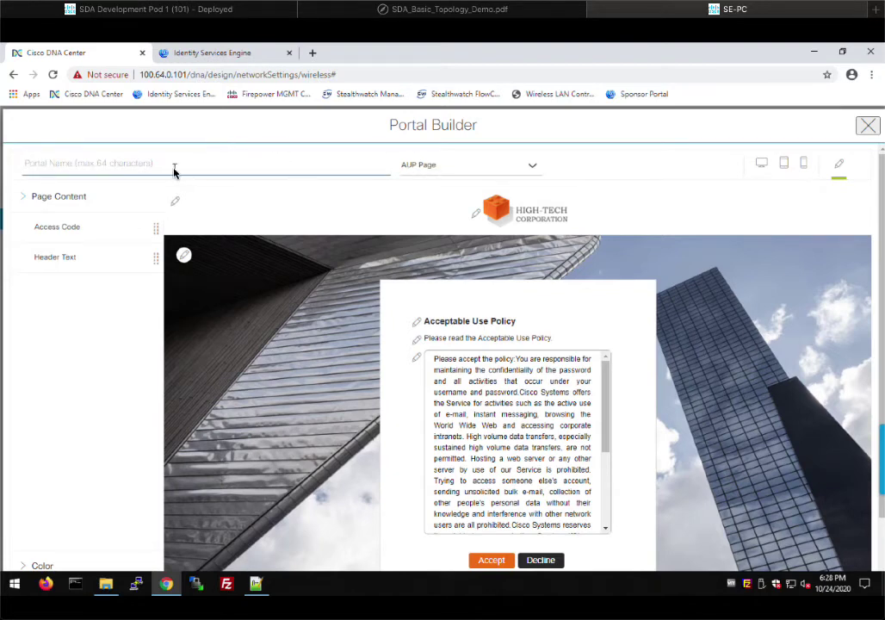
pyautogui.write('sda')
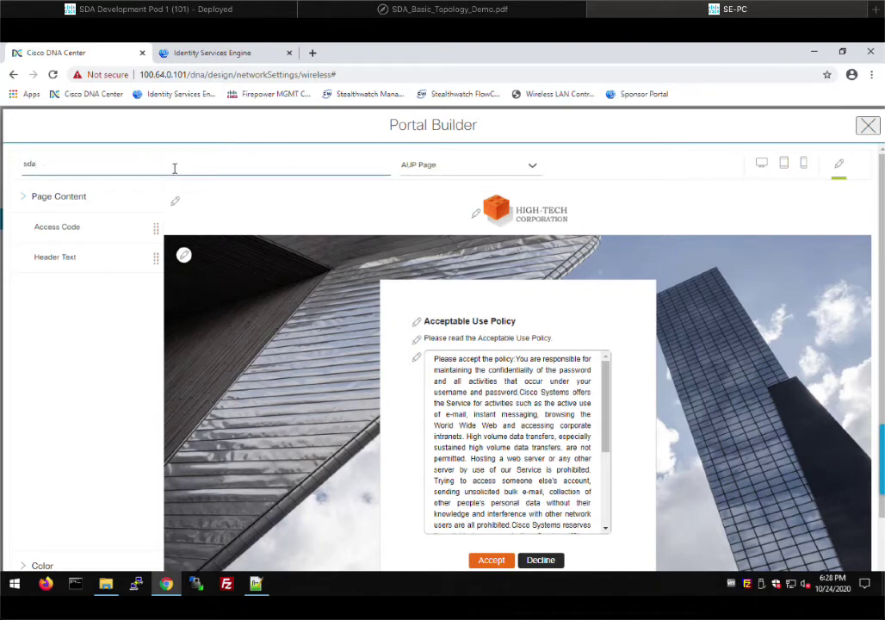
pyautogui.write('_portal_guest')
pyautogui.scroll(-1, 679, 437)
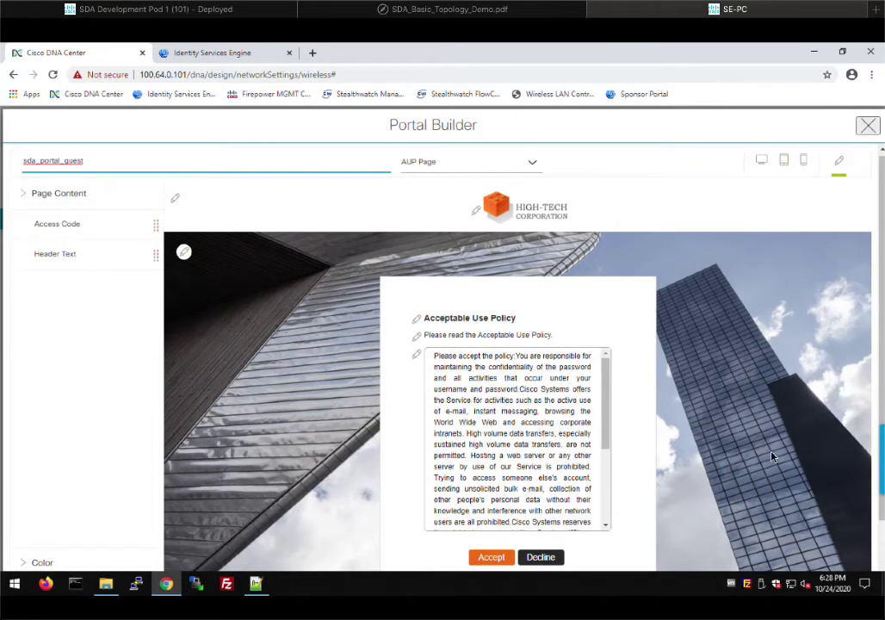
pyautogui.scroll(-1, 688, 422)
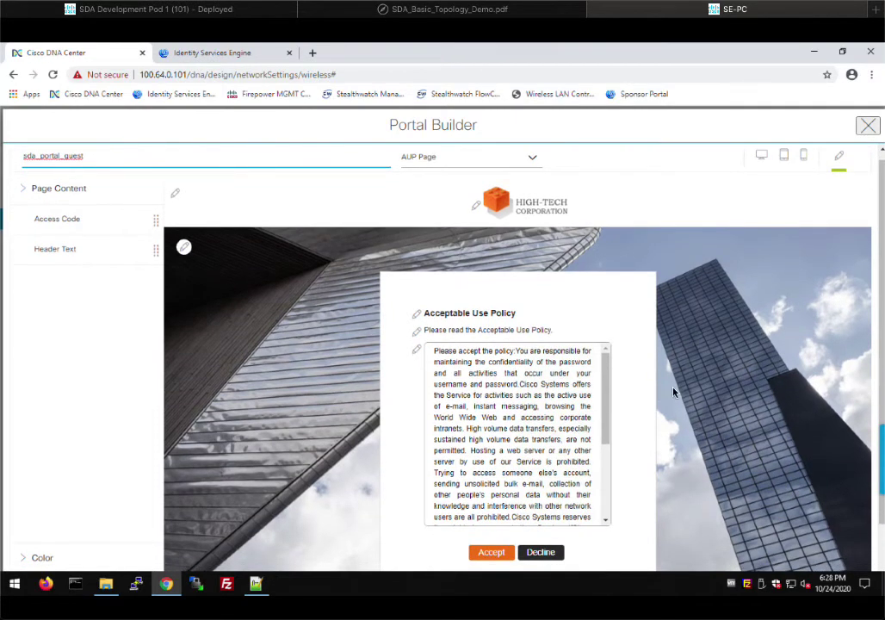
pyautogui.scroll(-2, 657, 392)
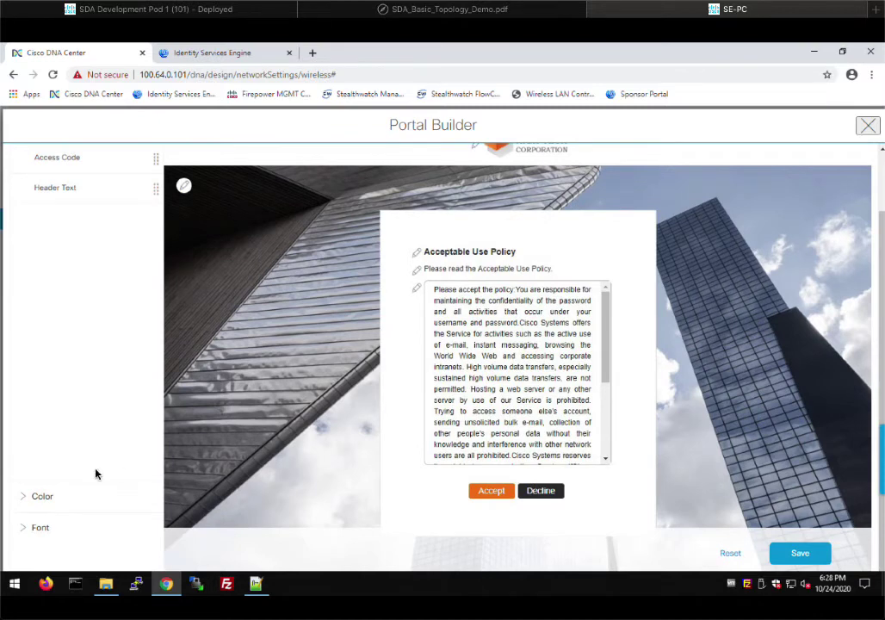
pyautogui.click(796, 557)
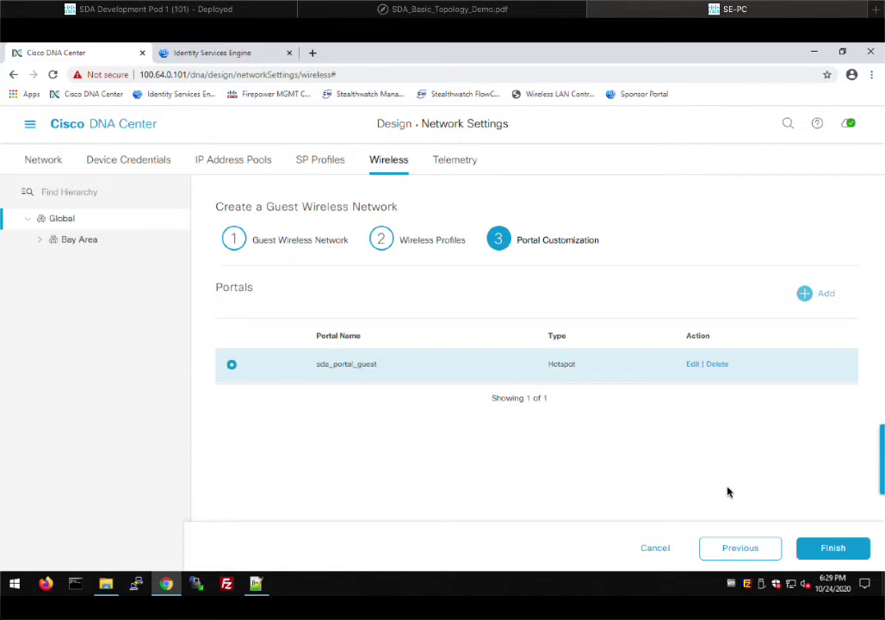
pyautogui.click(832, 551)
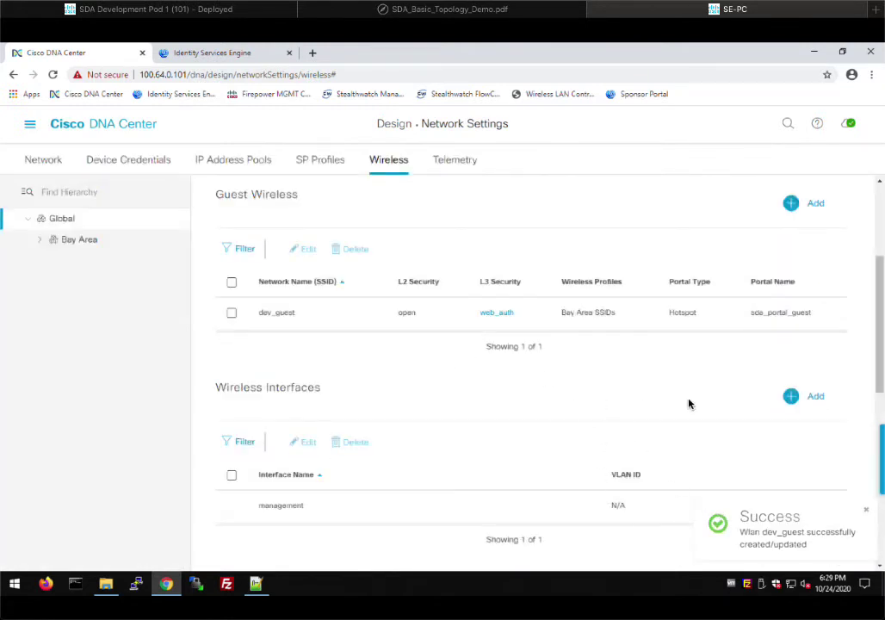
pyautogui.scroll(3, 523, 353)
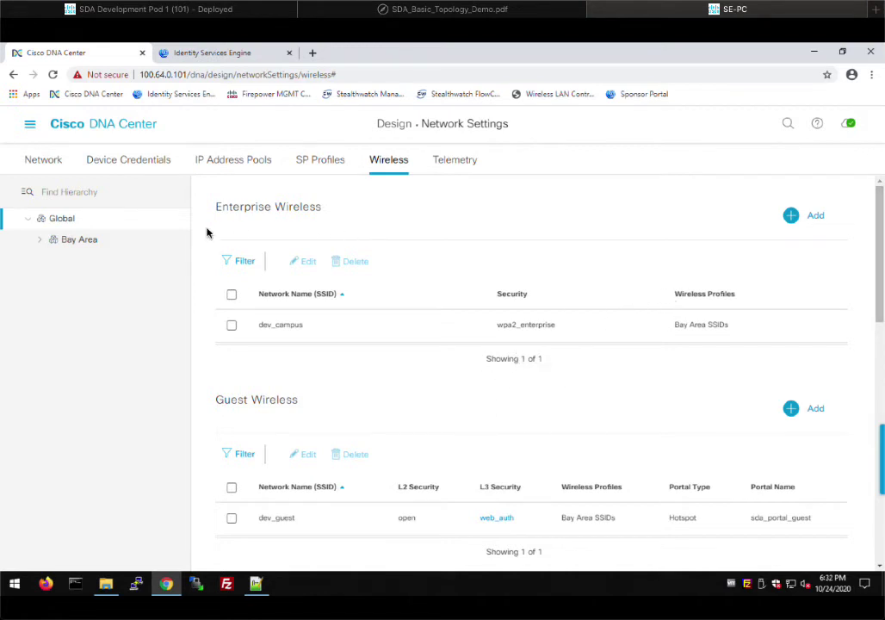
# Open the provisioning device inventory and start provisioning the c9800.dcloud.cisco.com wireless controller.
pyautogui.moveTo(203, 302)
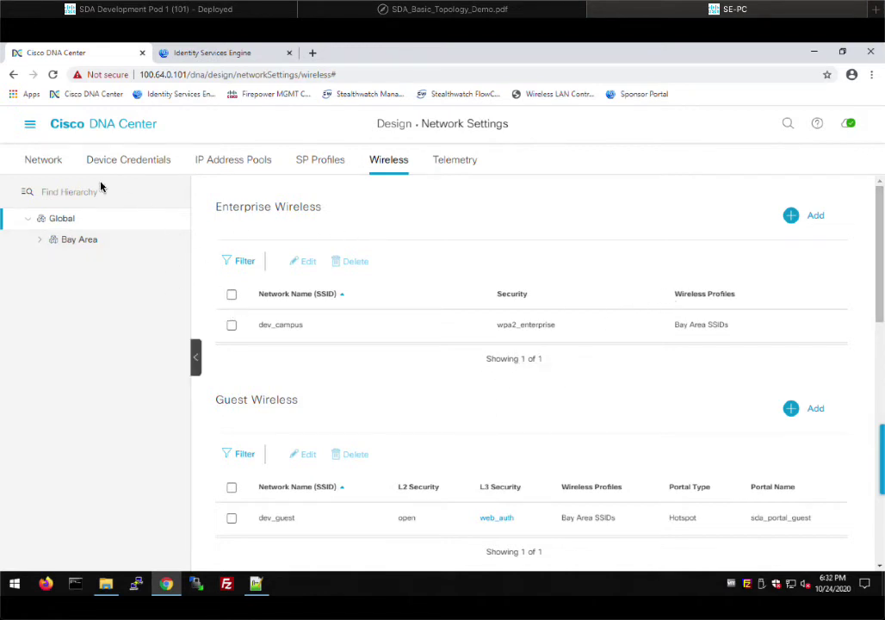
pyautogui.click(29, 128)
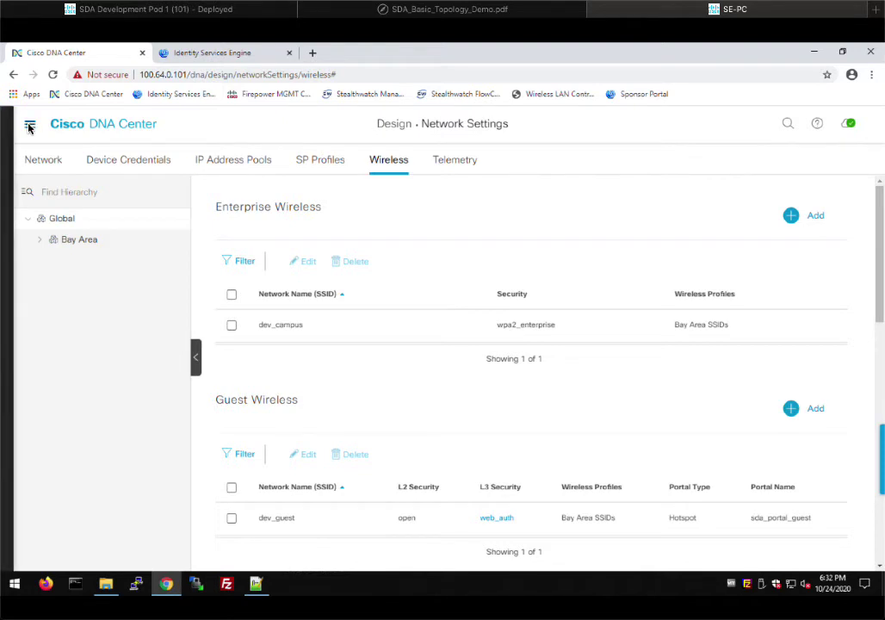
pyautogui.moveTo(49, 232)
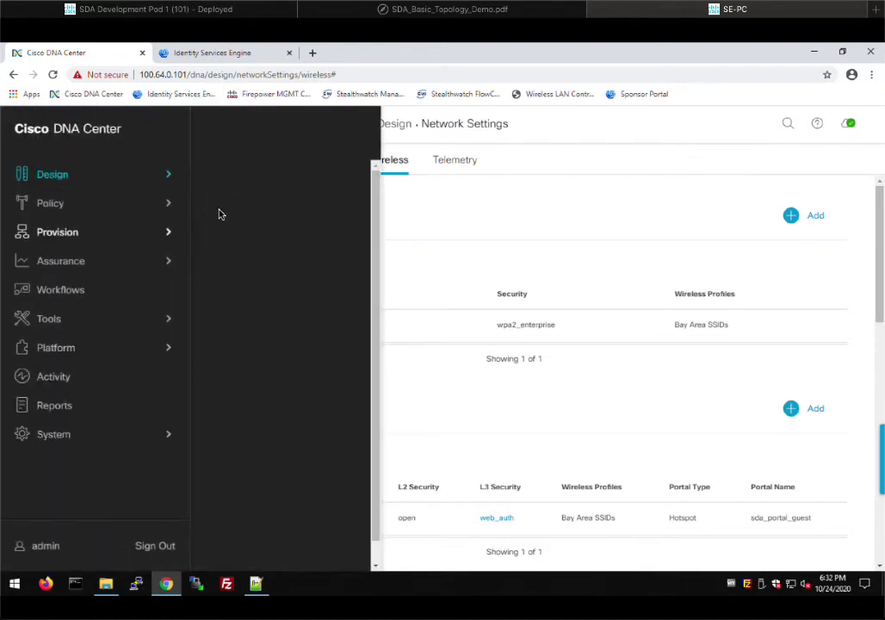
pyautogui.click(241, 190)
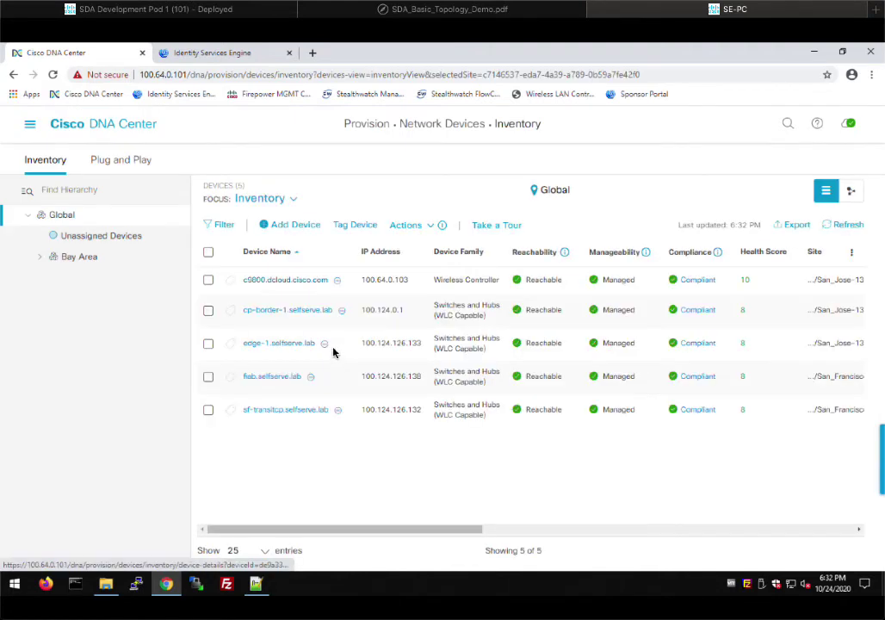
pyautogui.click(207, 281)
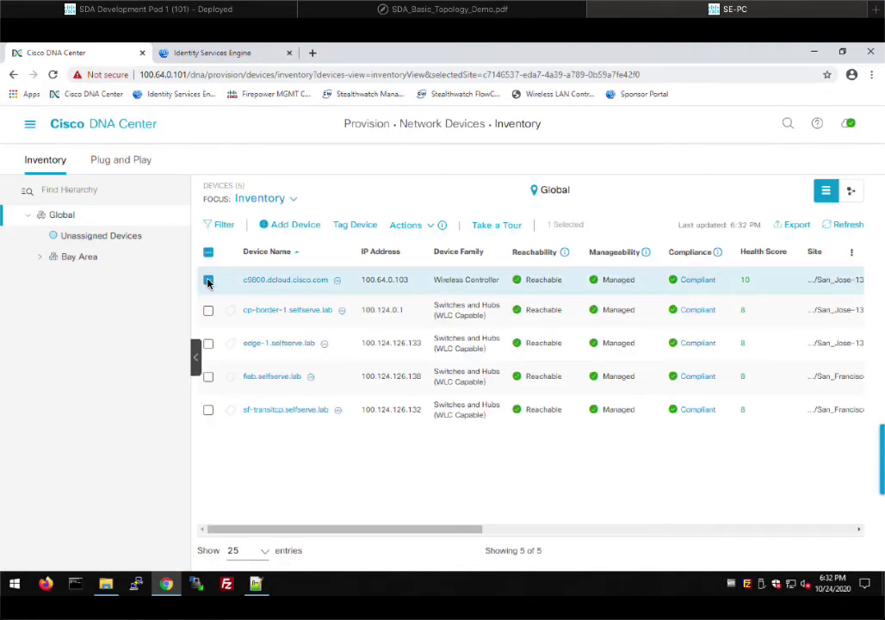
pyautogui.click(426, 225)
pyautogui.moveTo(464, 303)
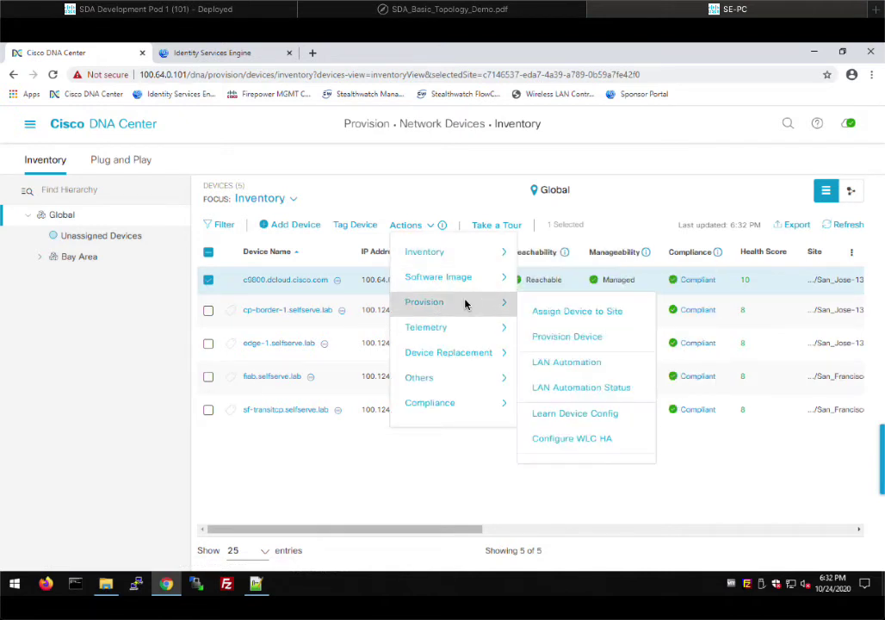
pyautogui.click(523, 332)
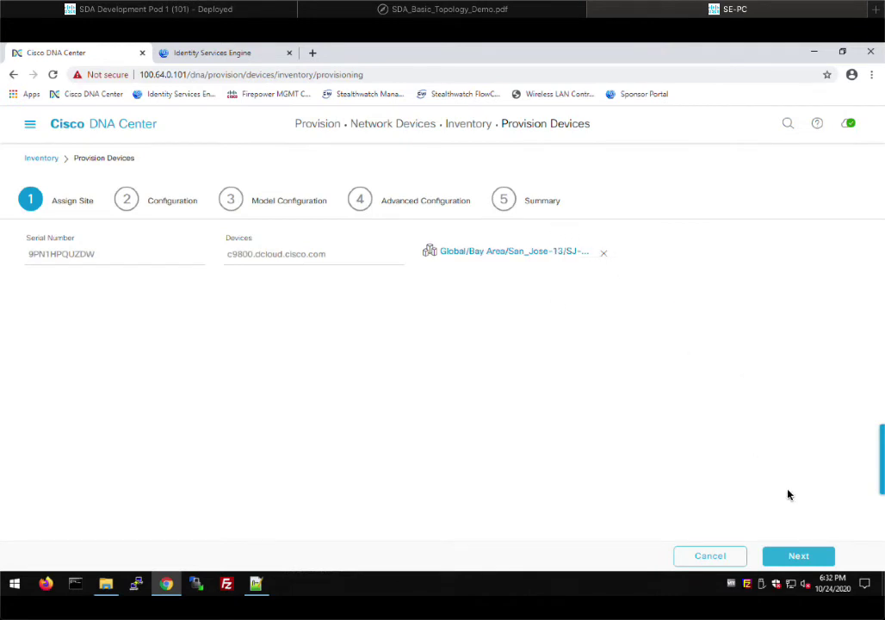
# Keep the controller's assigned site and add floor SJ-13-1 to its primary managed AP locations.
pyautogui.click(797, 555)
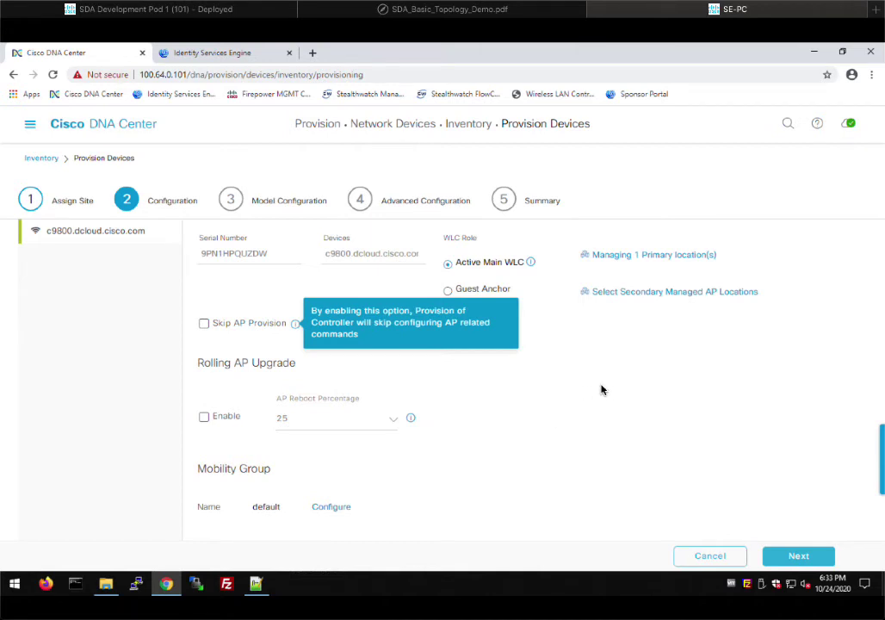
pyautogui.click(654, 256)
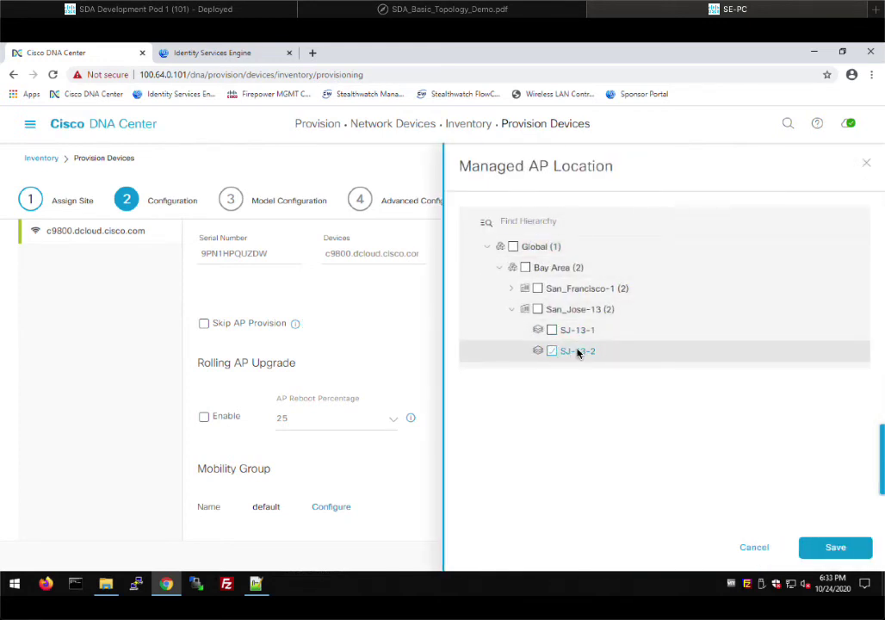
pyautogui.click(551, 330)
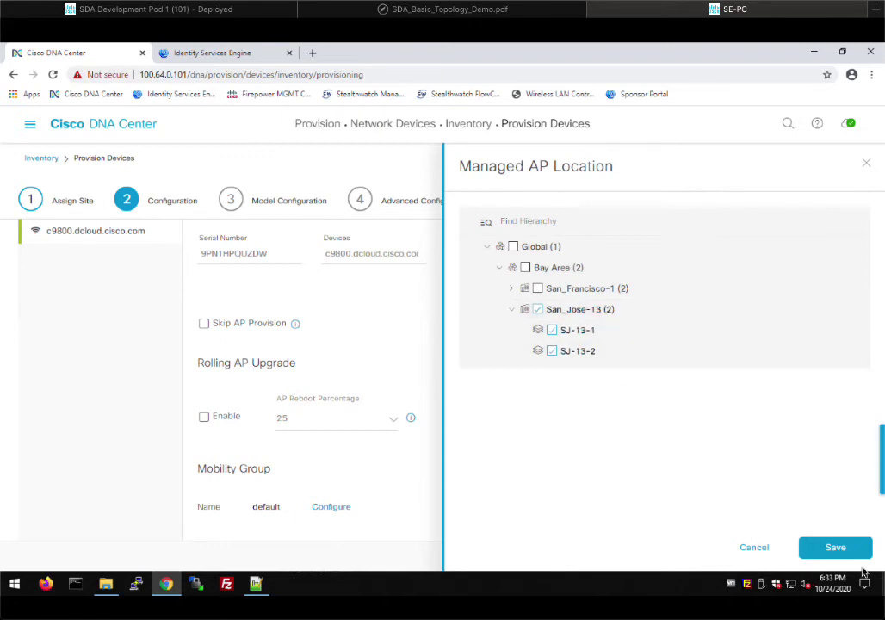
pyautogui.click(835, 548)
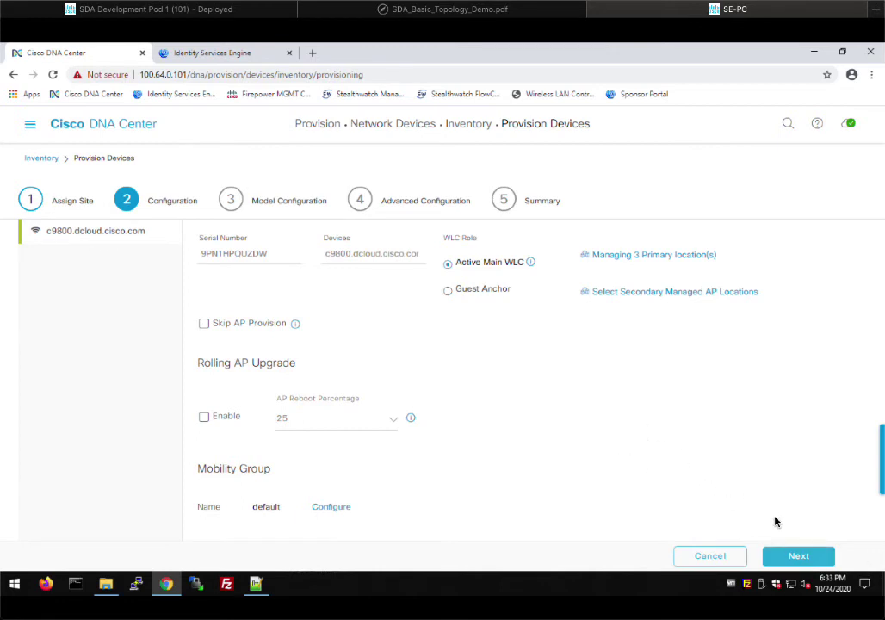
# Keep the controller's current configuration, skip the model and advanced configuration stages, and acknowledge the Fastlane warning at the provisioning summary.
pyautogui.click(798, 556)
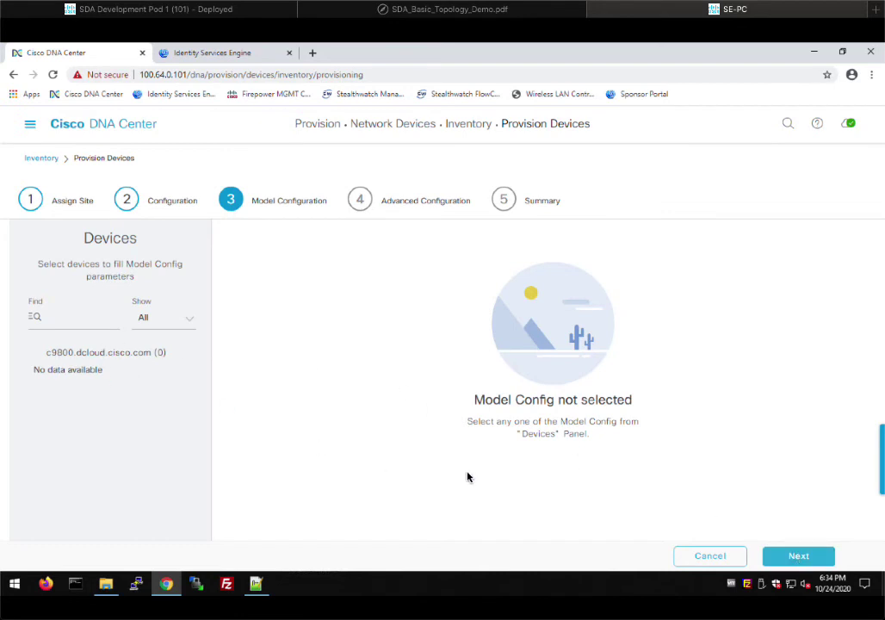
pyautogui.click(794, 560)
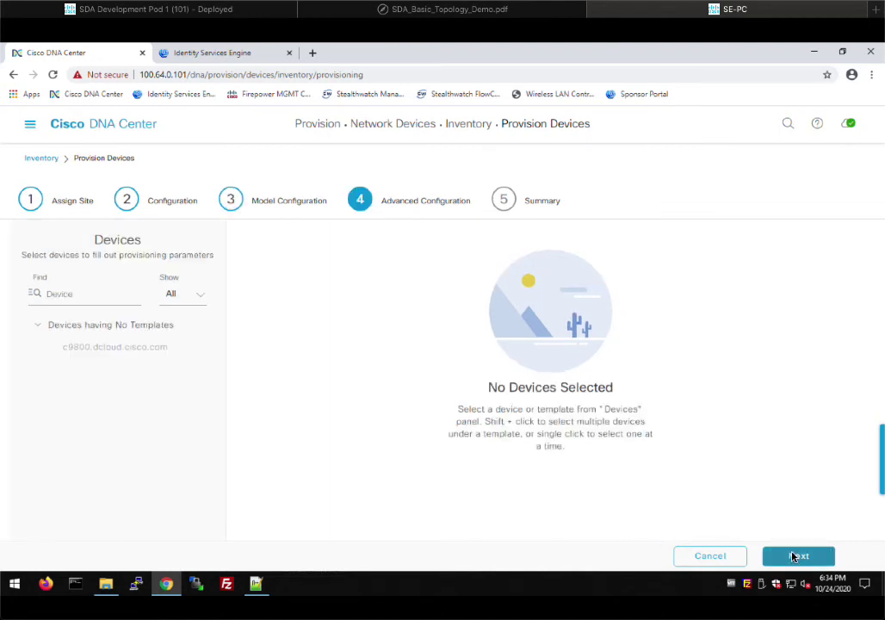
pyautogui.click(794, 556)
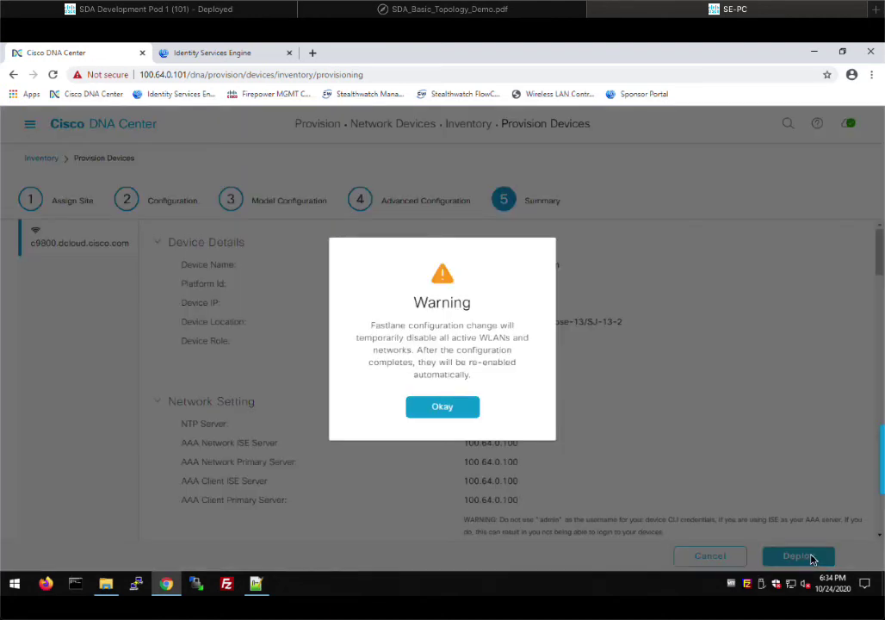
pyautogui.click(456, 416)
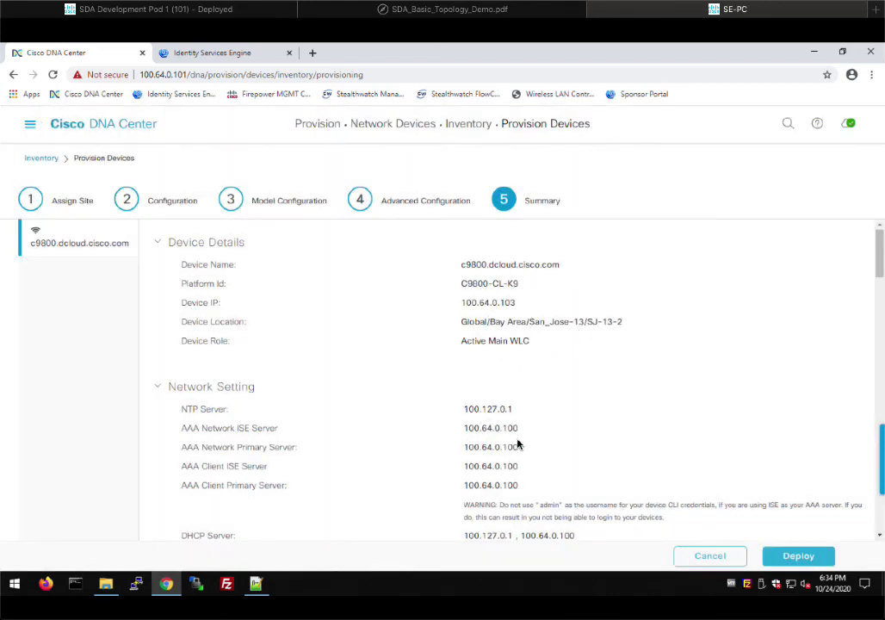
# Examine the provisioning summary's device details, network settings and Bay Area SSIDs, including dev_guest and dev_campus.
pyautogui.scroll(-3, 525, 430)
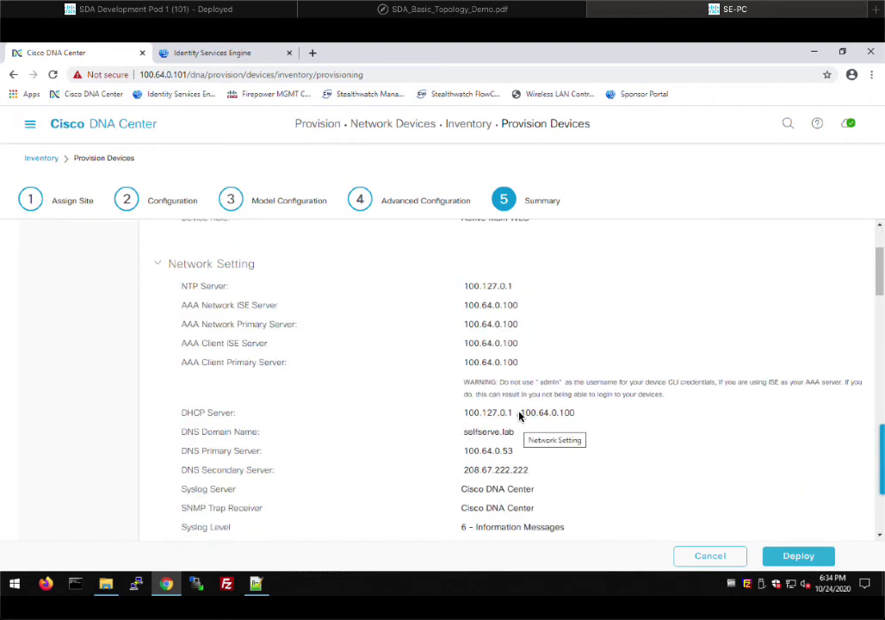
pyautogui.scroll(3, 518, 412)
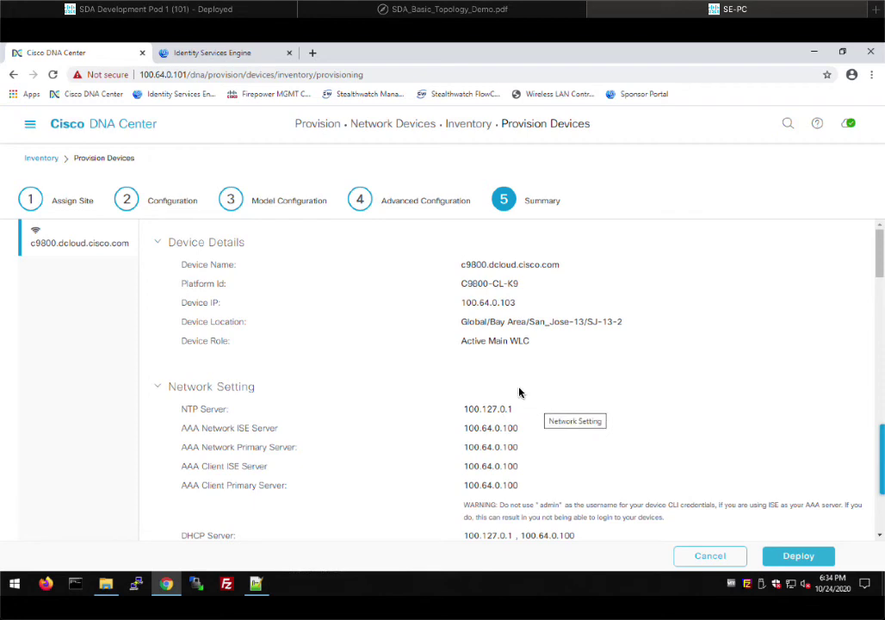
pyautogui.scroll(-3, 564, 409)
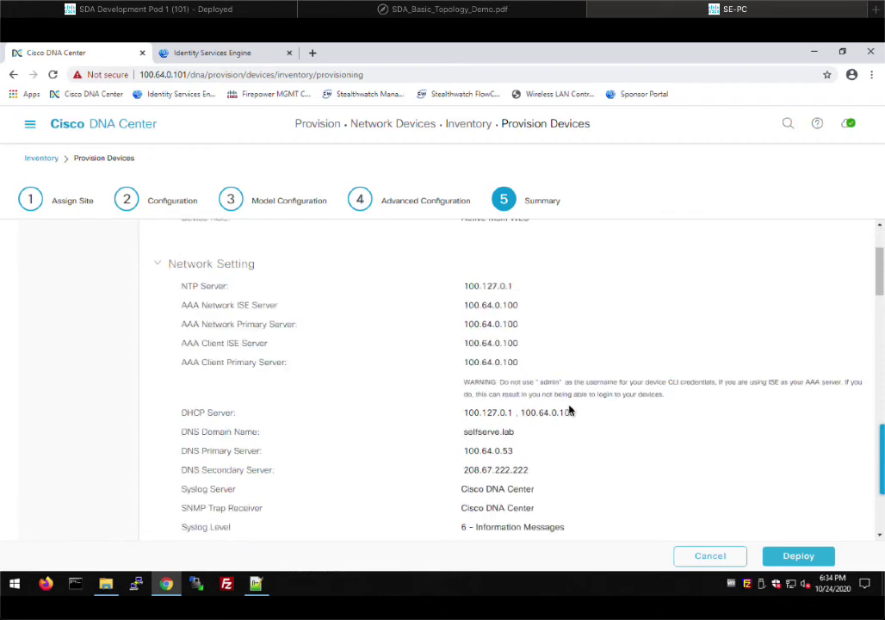
pyautogui.scroll(-3, 608, 447)
pyautogui.scroll(3, 607, 443)
pyautogui.scroll(2, 563, 449)
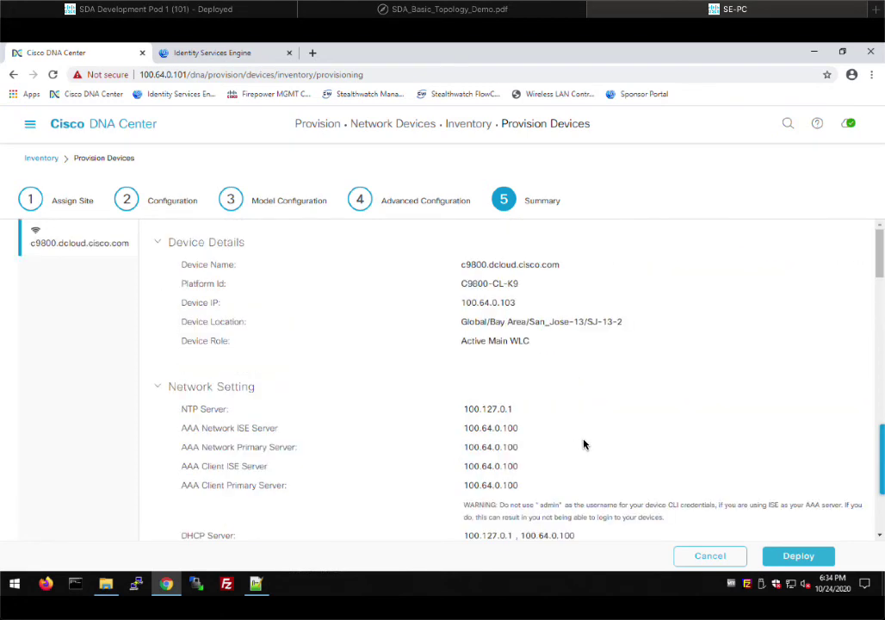
pyautogui.scroll(-6, 565, 422)
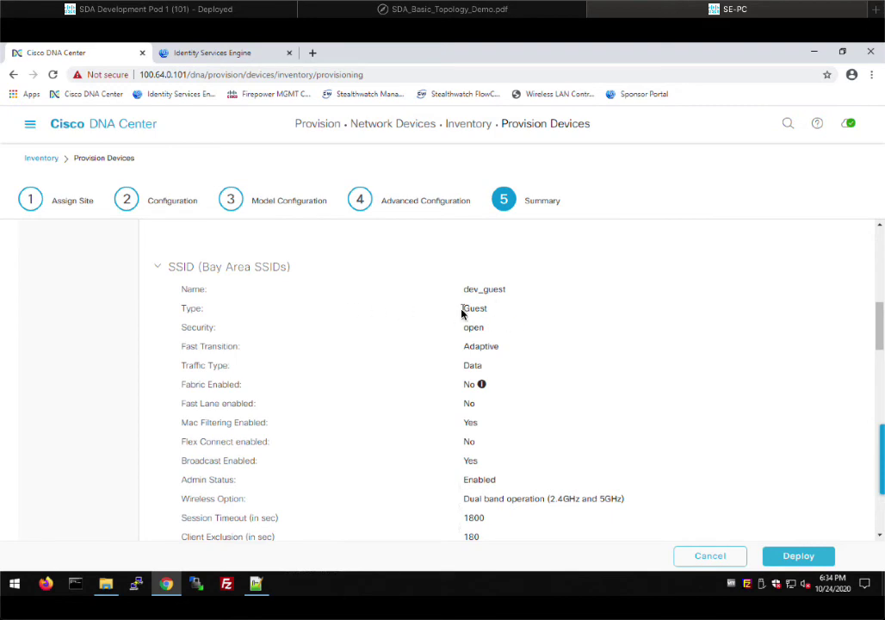
pyautogui.scroll(1, 540, 349)
pyautogui.scroll(-2, 478, 362)
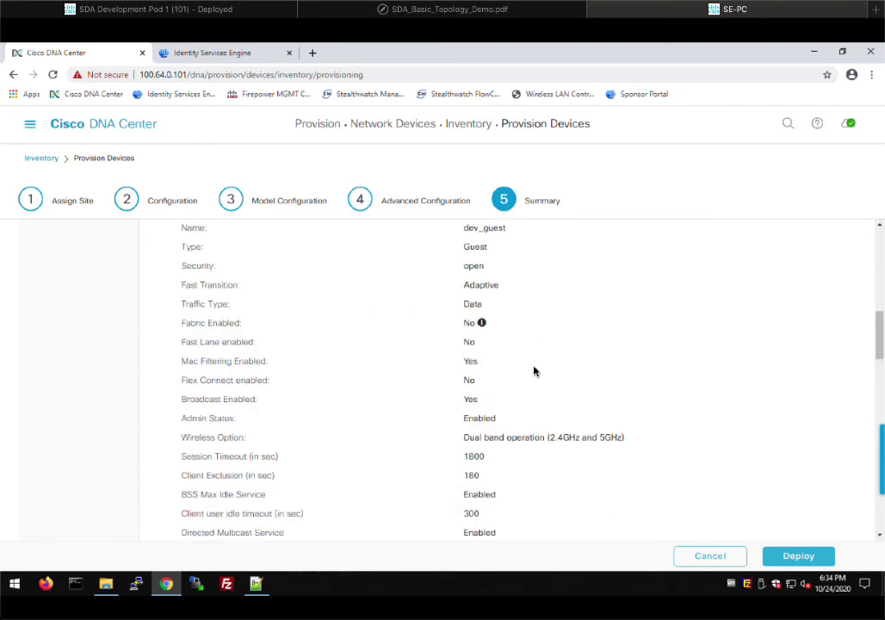
pyautogui.scroll(-5, 535, 370)
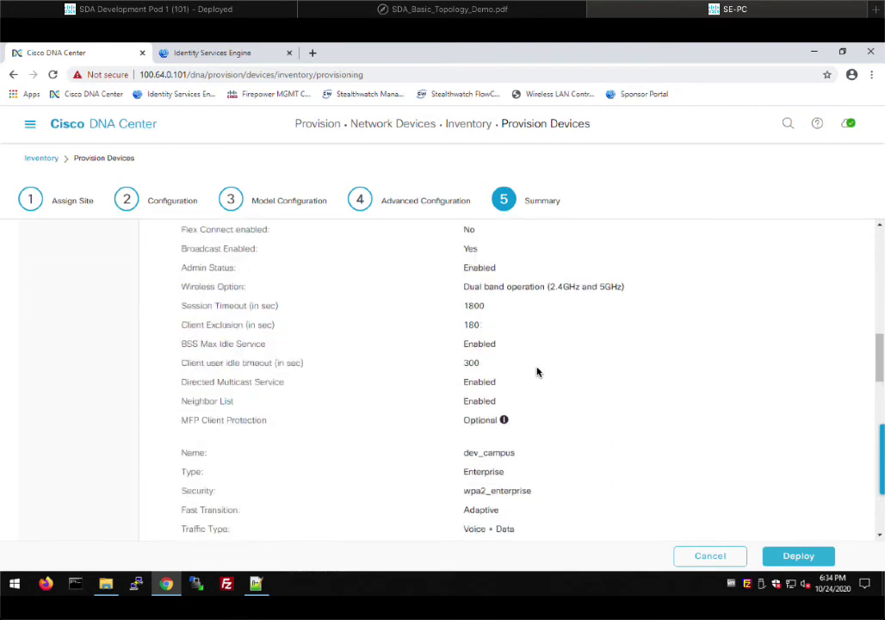
# Deploy the configuration to the c9800.dcloud.cisco.com controller immediately, keeping the task name Provision Device.
pyautogui.click(797, 555)
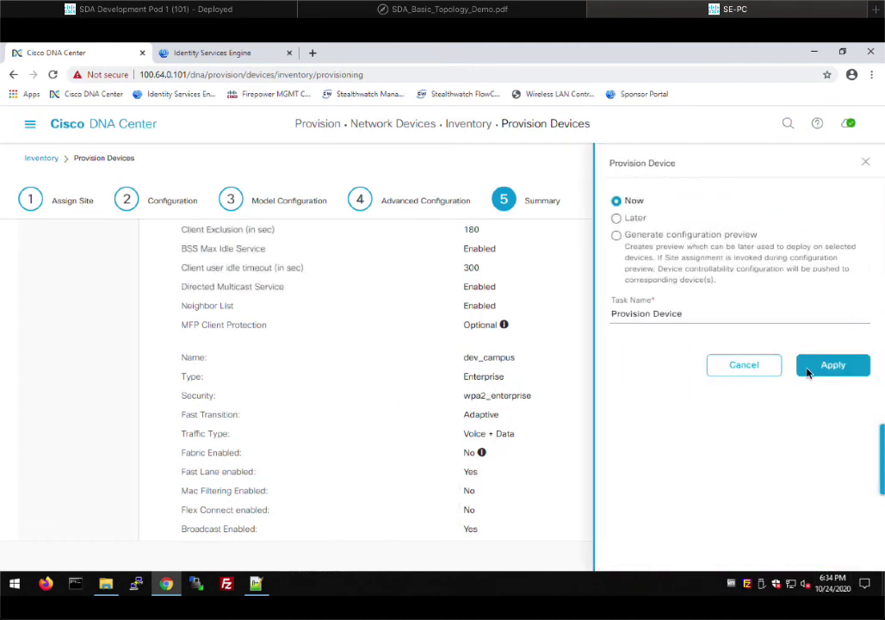
pyautogui.click(817, 373)
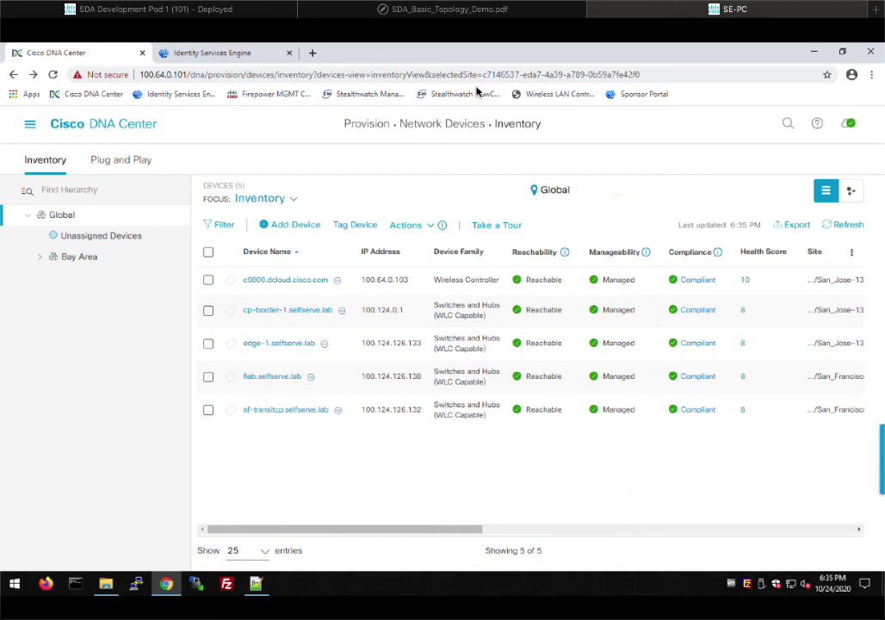
# Switch to Identity Services Engine and view the Guest Access authorization profiles to check for the sda_portal_guest profile.
pyautogui.click(231, 55)
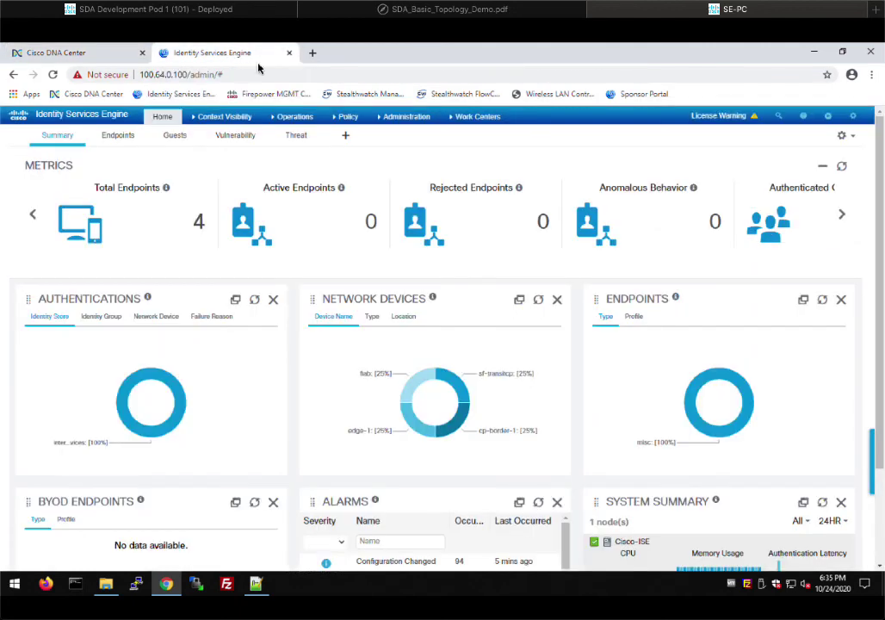
pyautogui.click(474, 118)
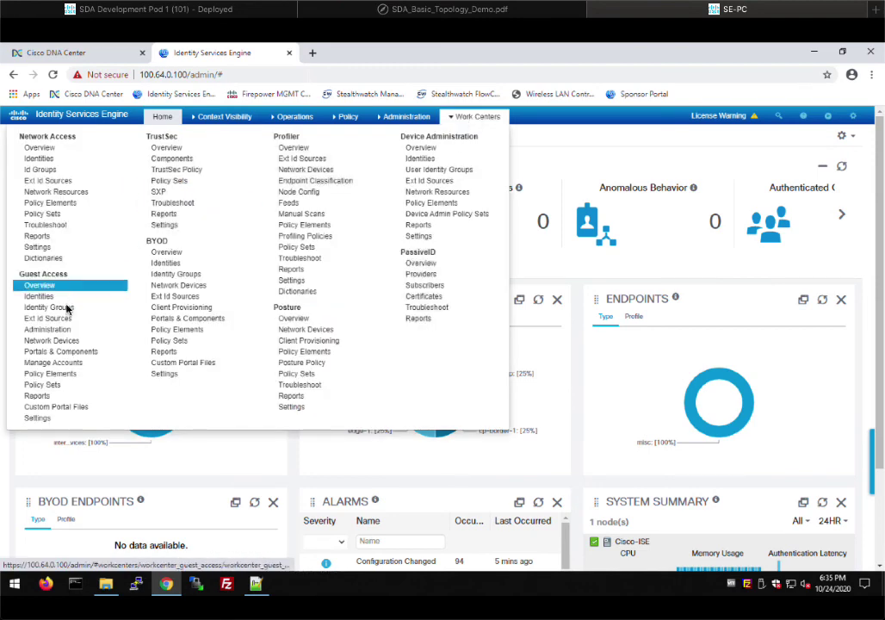
pyautogui.click(52, 374)
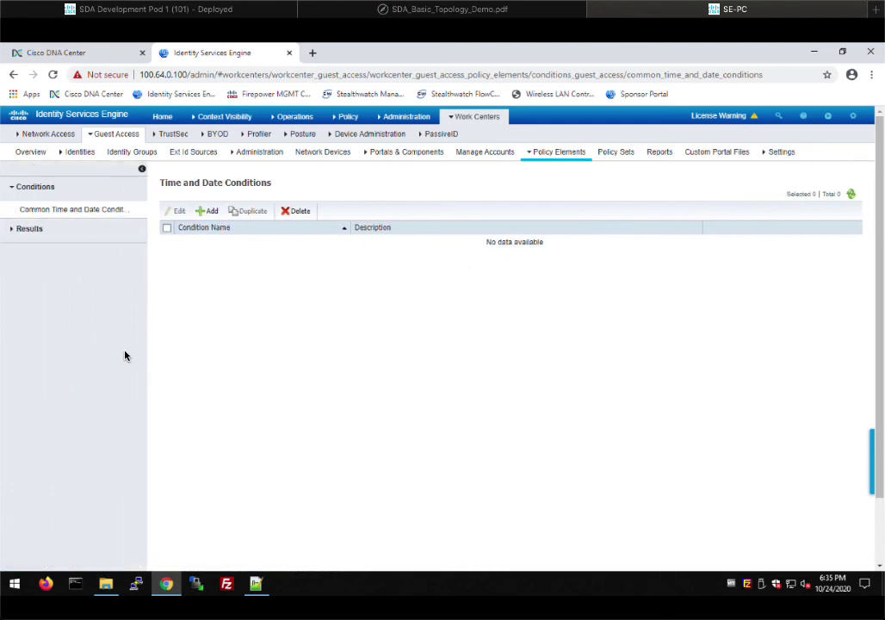
pyautogui.click(11, 229)
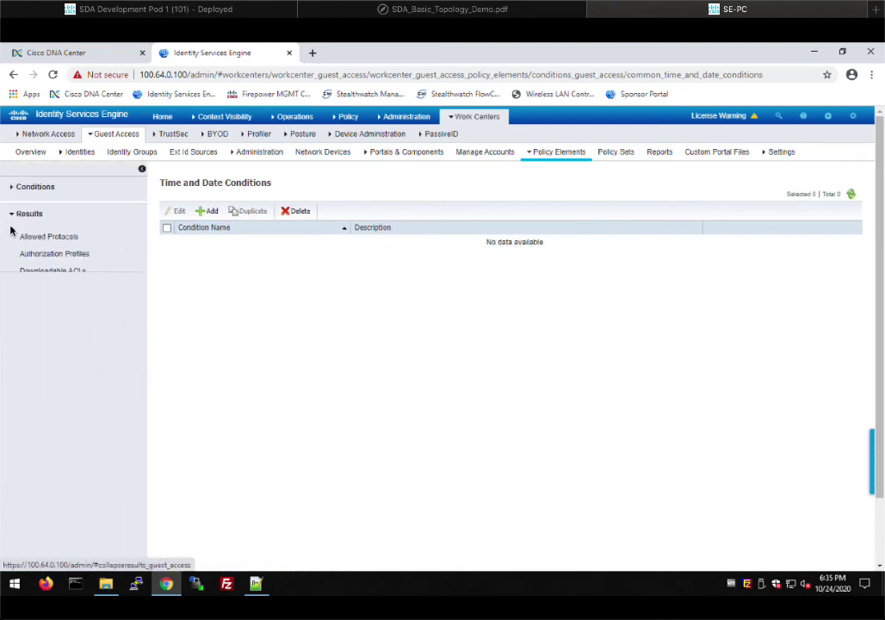
pyautogui.click(54, 252)
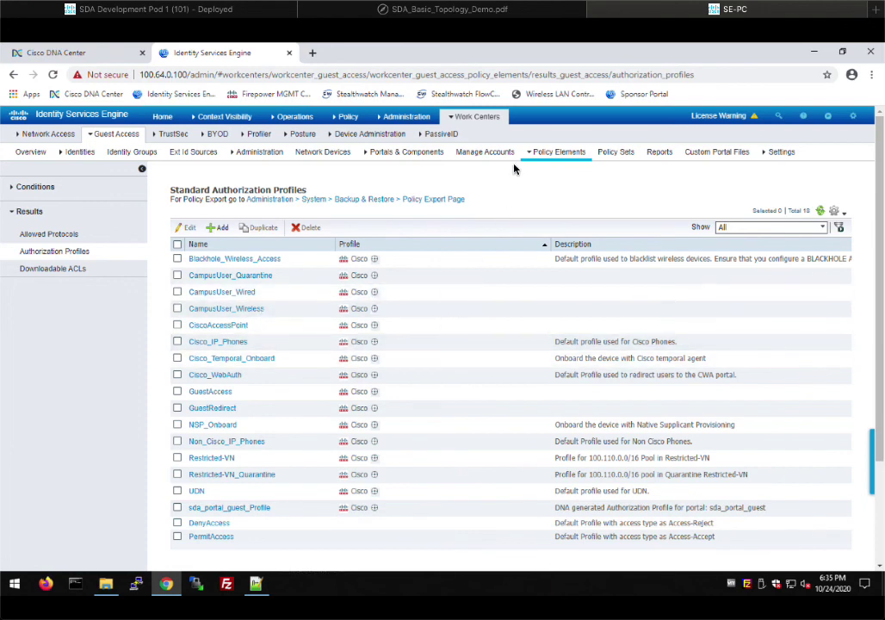
# Examine the authorization rules for sda_portal_guest in the Default guest access policy set, and return to the Cisco DNA Center inventory.
pyautogui.click(600, 156)
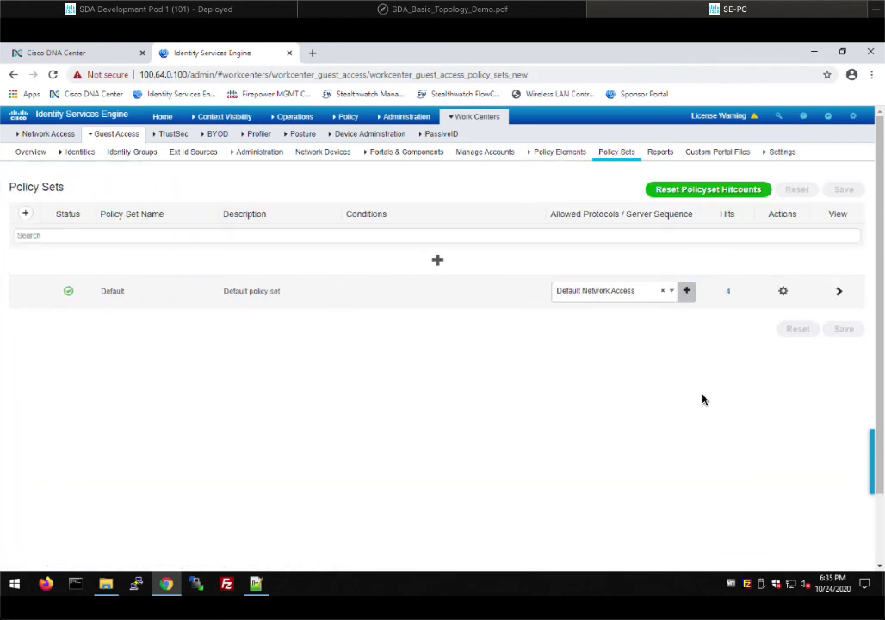
pyautogui.click(839, 293)
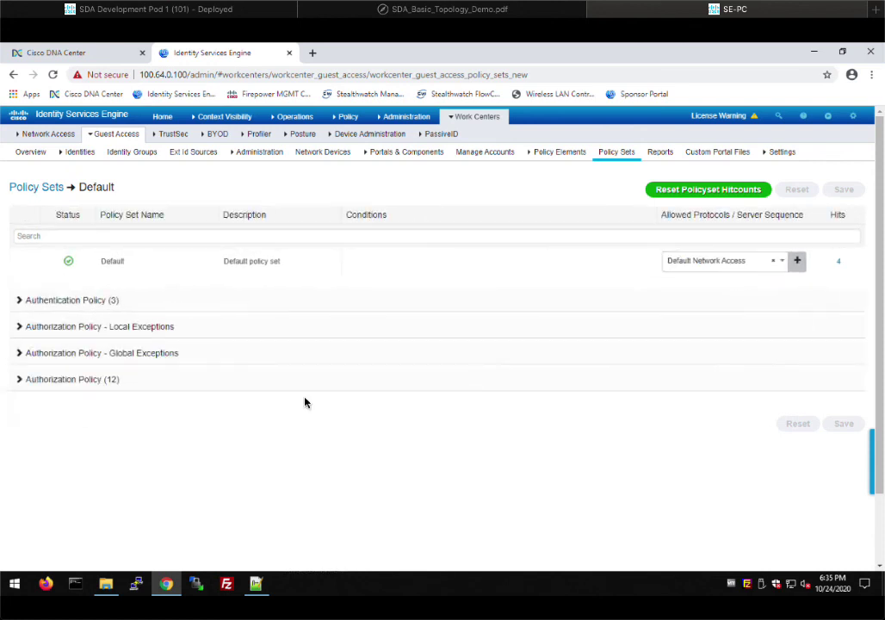
pyautogui.click(19, 380)
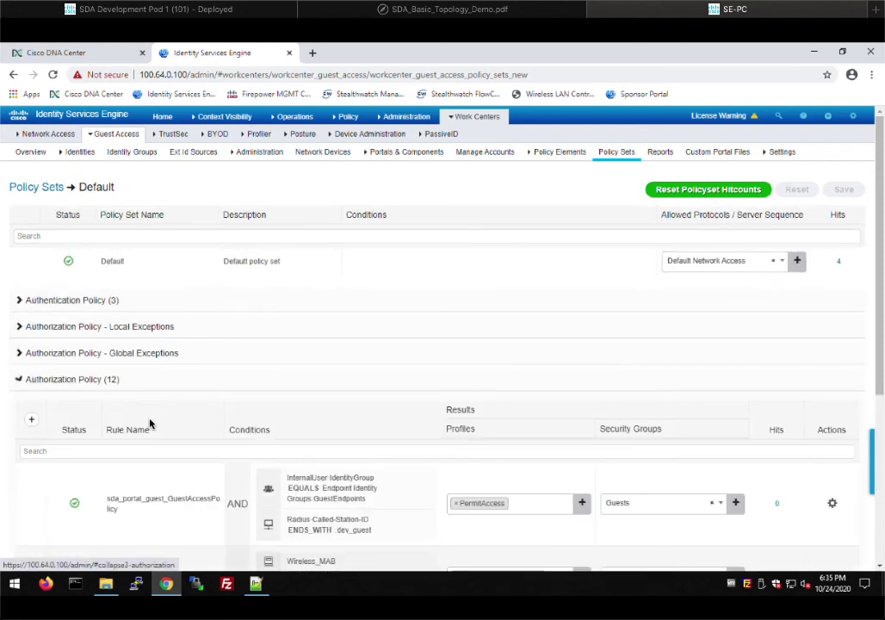
pyautogui.scroll(-1, 305, 403)
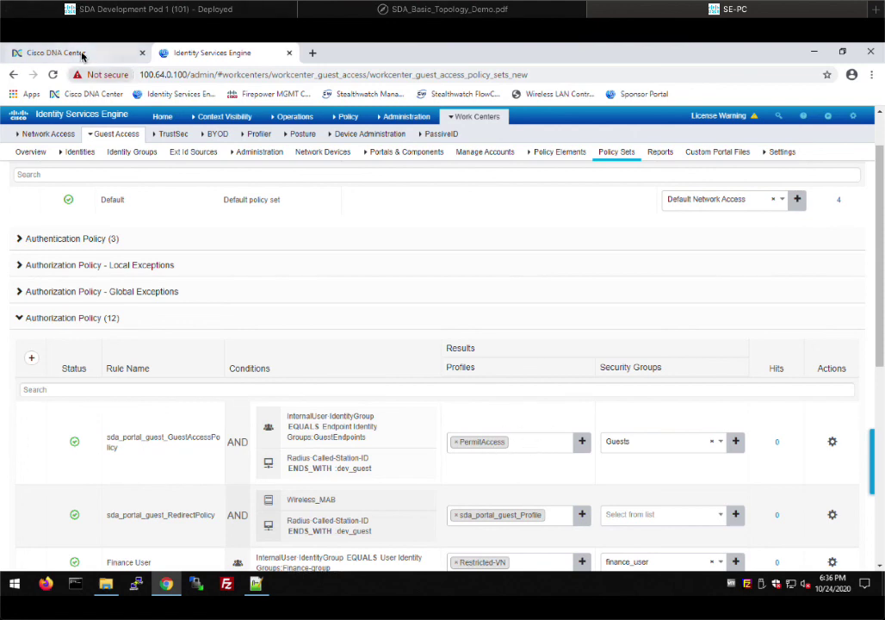
pyautogui.click(67, 52)
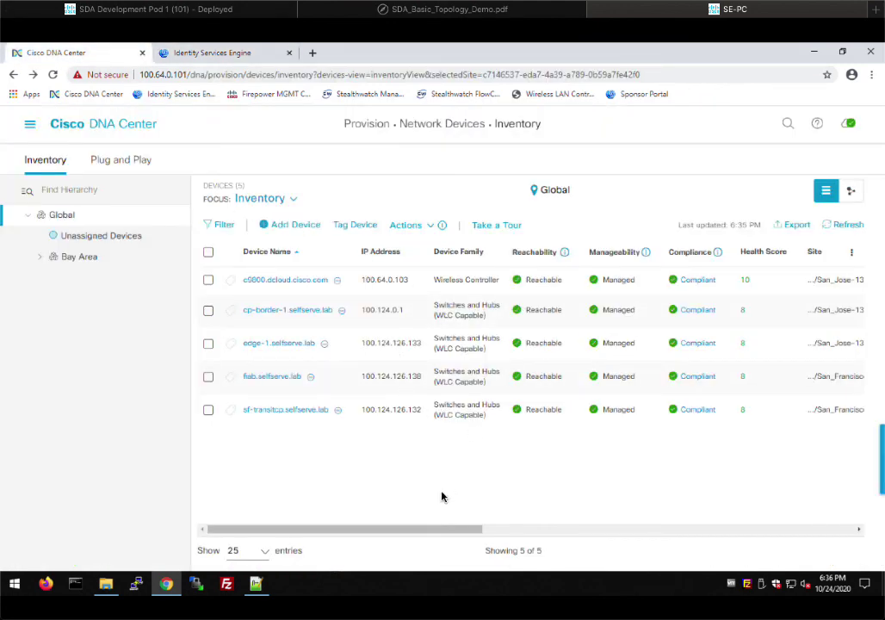